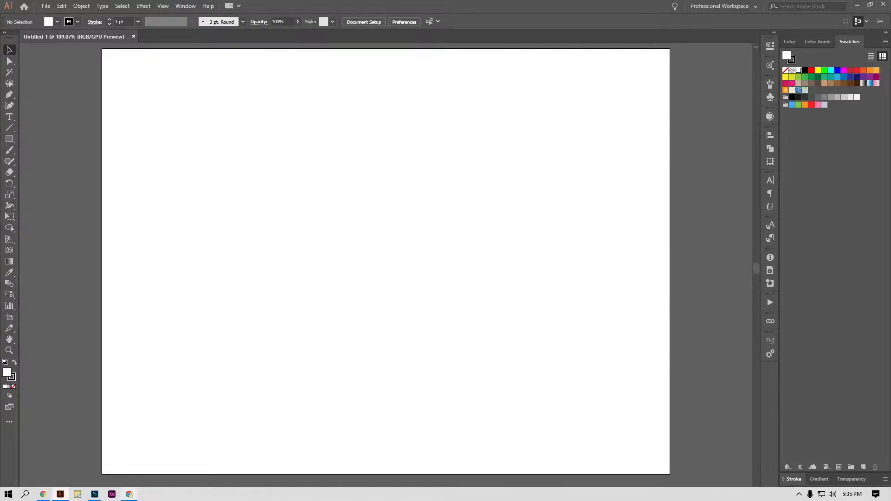
Switch to the Chrome browser and search Google Images for "peafowl"
click(125, 493)
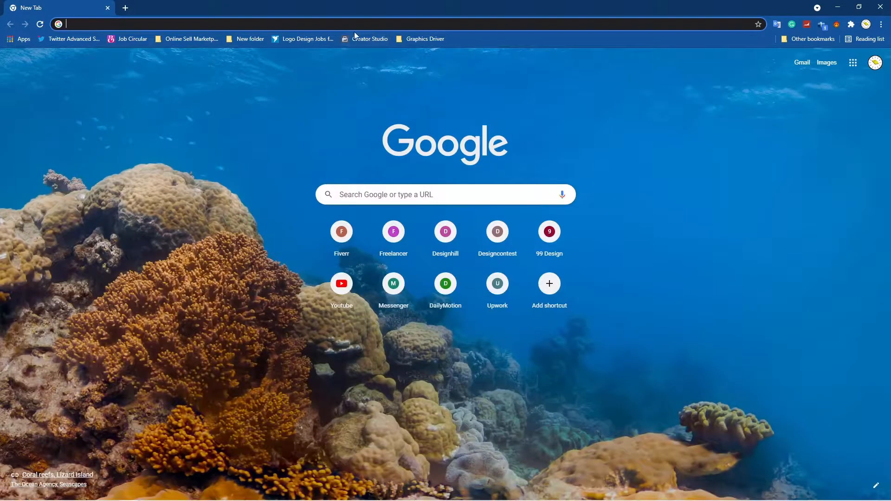
click(356, 25)
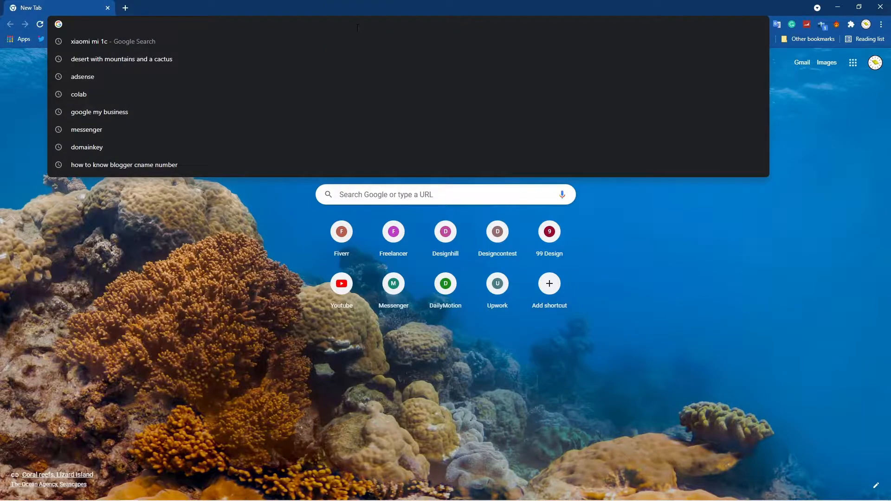
text(Pea)
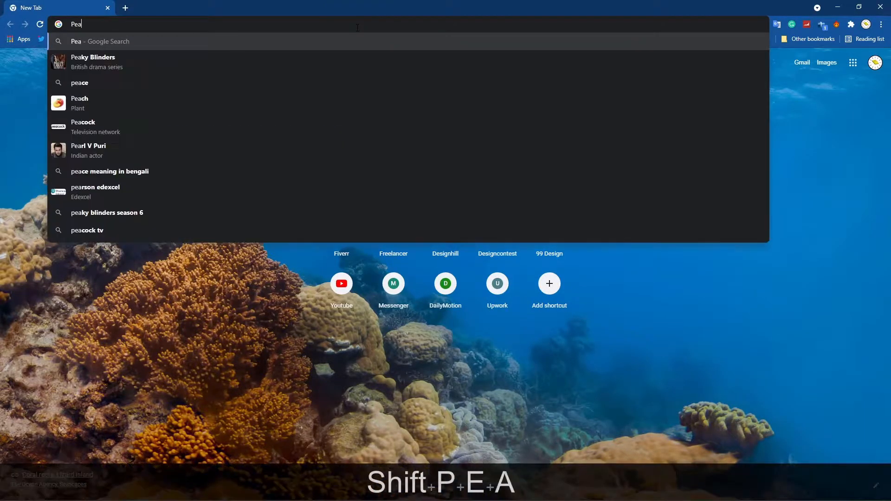
text(f)
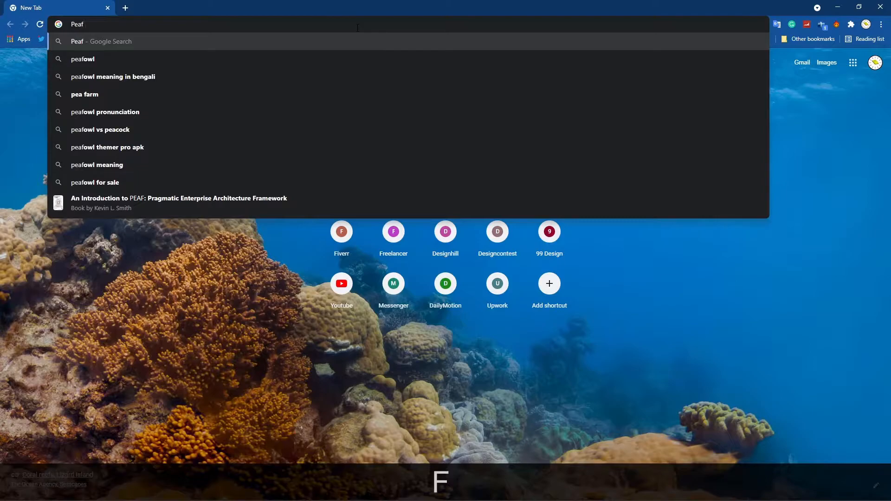
text(o)
key(Right)
key(Return)
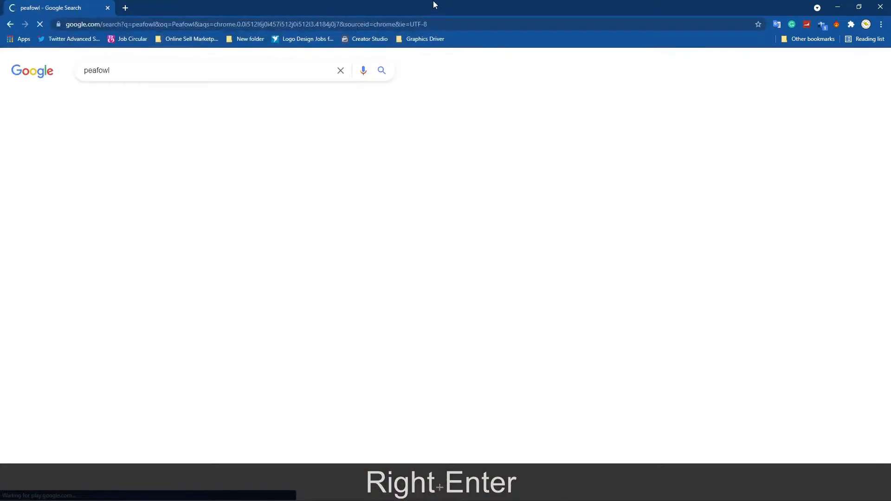
click(129, 98)
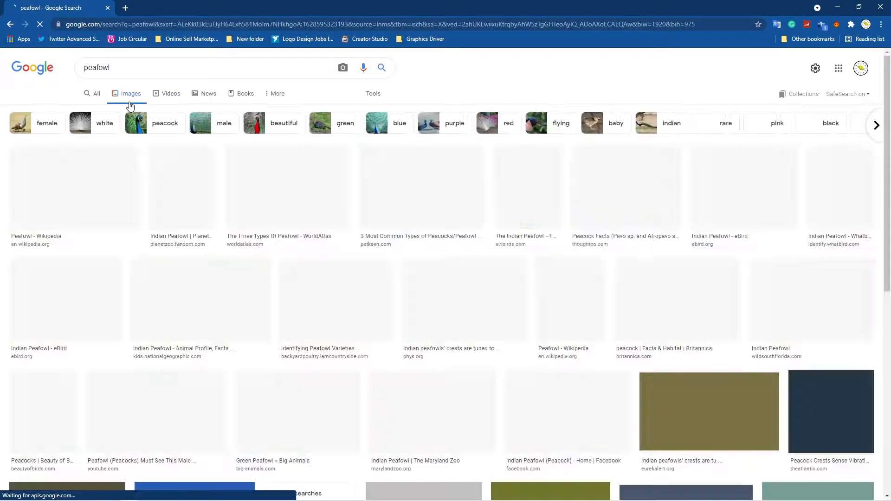
Look through the peafowl photos and refine the image search to "peafowl side"
scroll(534, 371, down, 15)
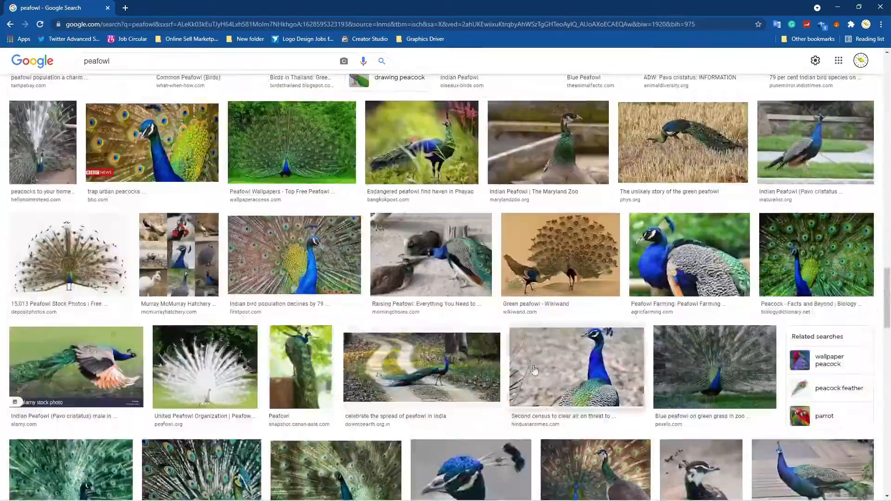
scroll(533, 371, up, 15)
click(211, 232)
scroll(445, 278, down, 10)
click(276, 300)
click(181, 61)
text(side)
key(Return)
Find and preview the Masterfile photo of a peacock's neck and head in side view against a green background
scroll(340, 324, down, 10)
scroll(340, 324, up, 5)
click(66, 308)
scroll(340, 324, down, 10)
click(469, 380)
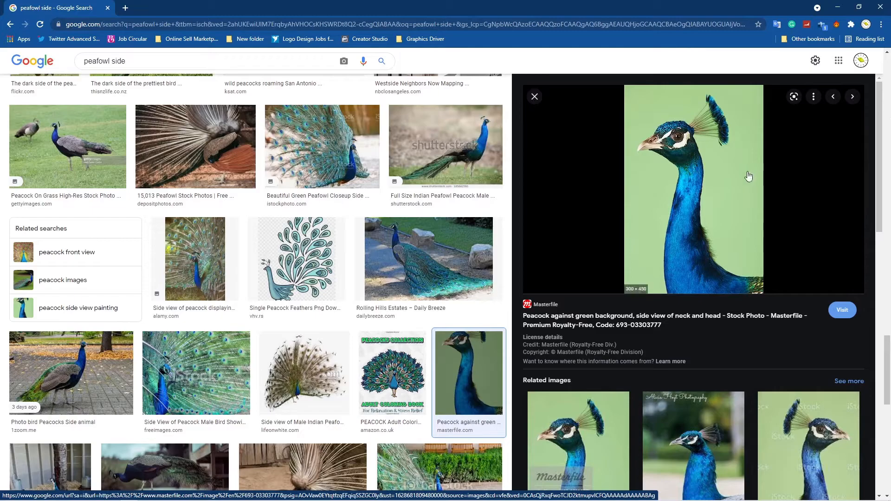
Check the related images and copy the previewed side-view peacock photo
scroll(704, 297, down, 6)
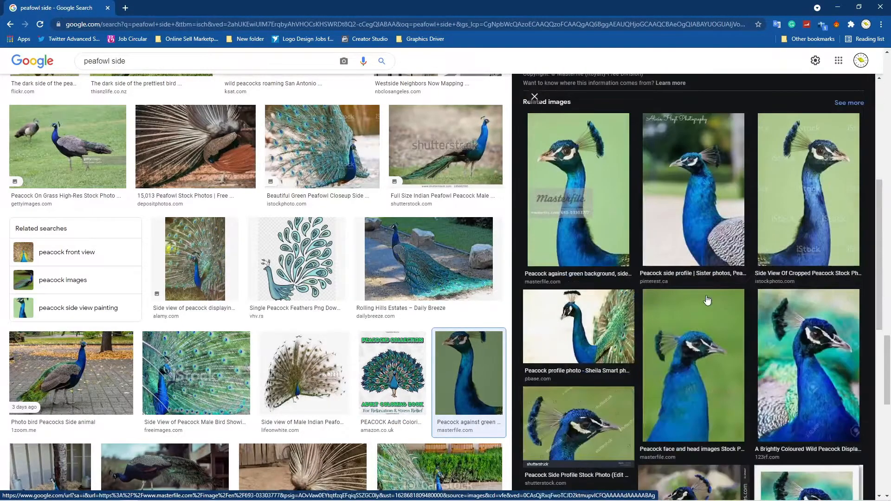
scroll(704, 297, up, 2)
scroll(692, 230, up, 4)
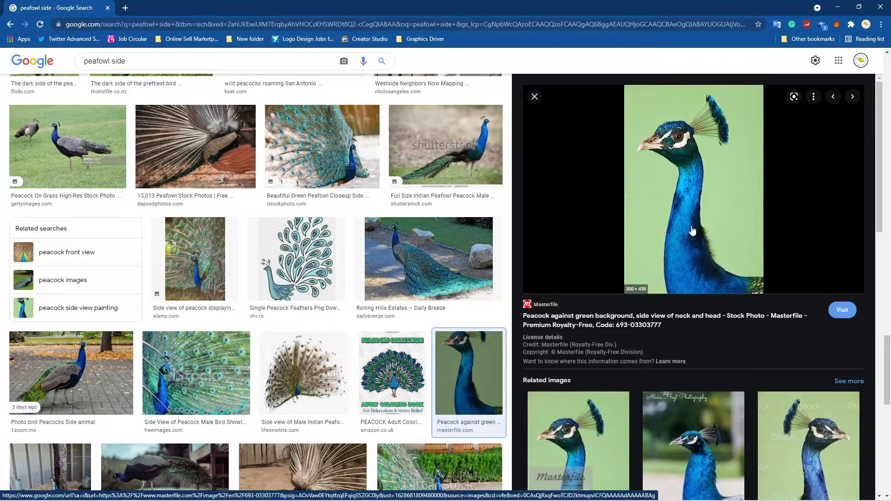
right_click(691, 200)
click(727, 319)
Switch to Illustrator, paste the peacock photo slightly above the artboard's centre and lock it
mouse_move(141, 500)
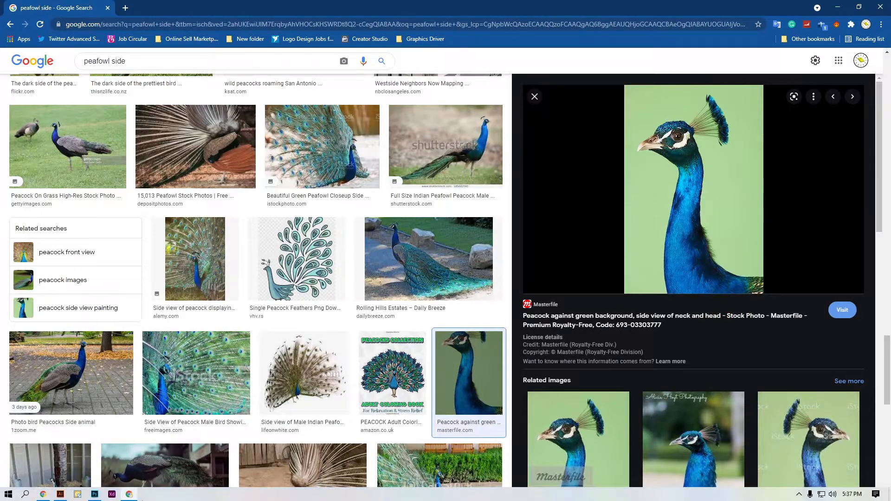
click(60, 494)
key(ctrl+v)
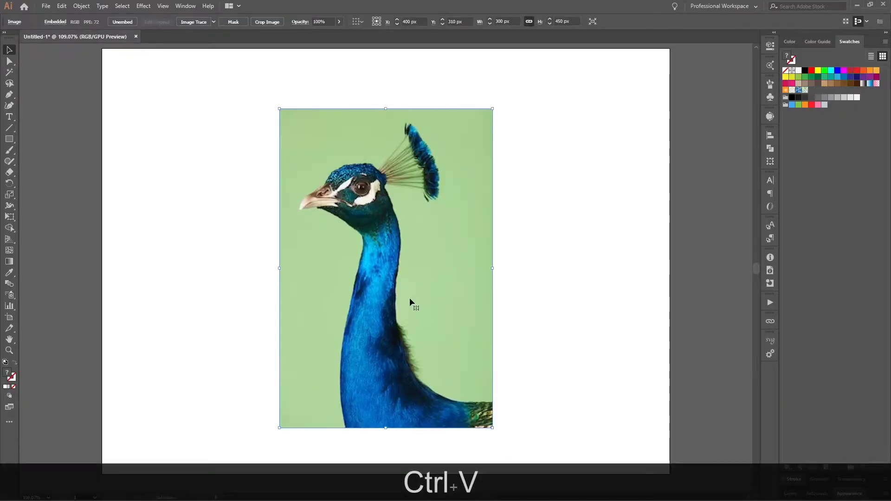
drag(409, 297, 407, 280)
key(ctrl+2)
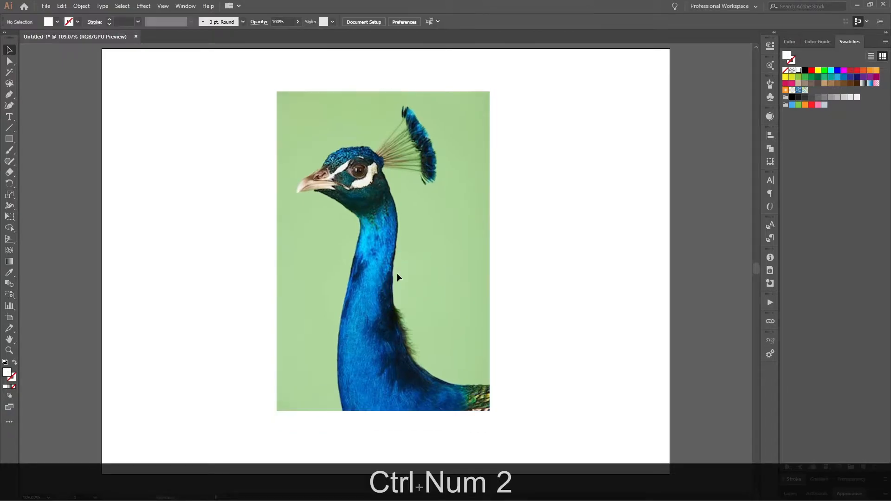
Start a Pen tool path at the tip of the beak and give it no fill and a red stroke
alt+scroll(300, 143, up, 4)
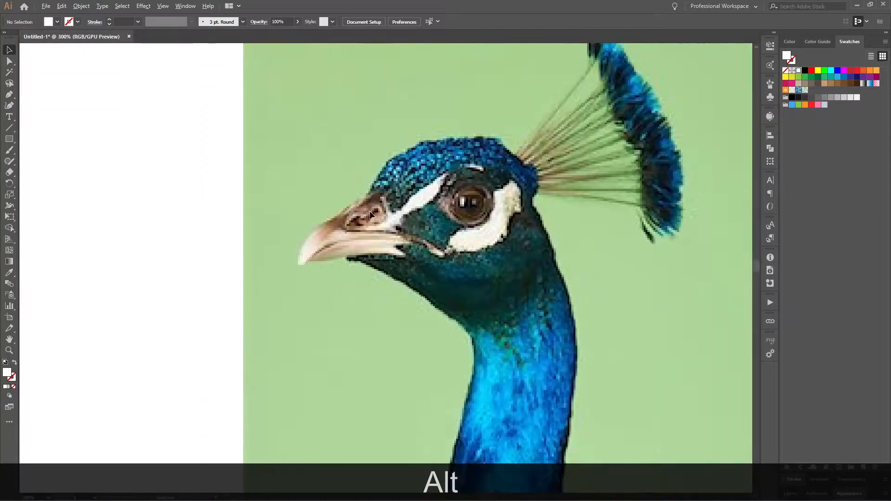
drag(368, 231, 350, 222)
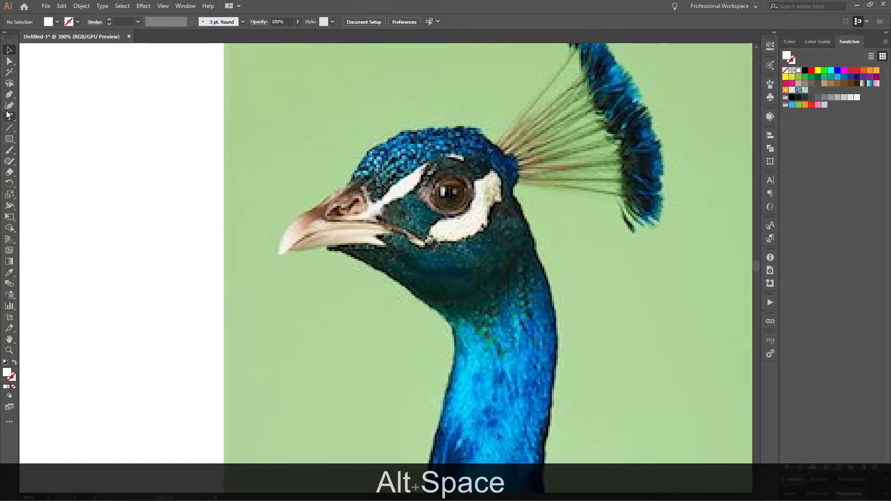
click(8, 94)
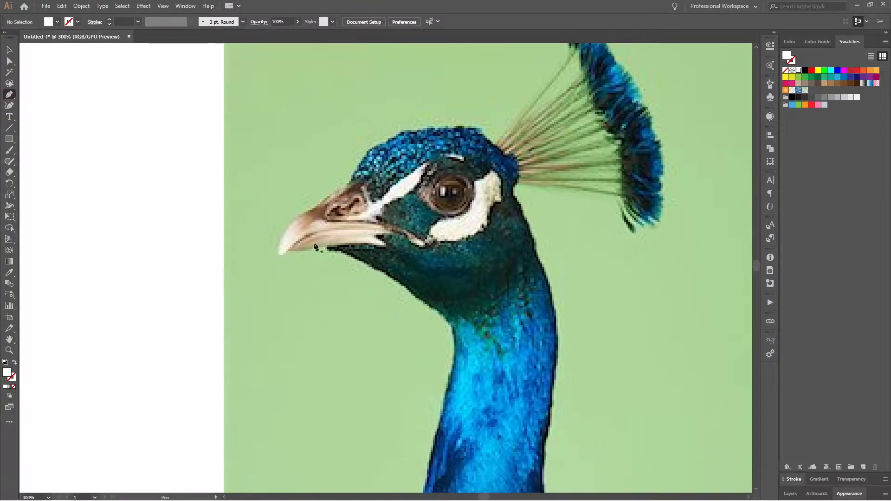
click(278, 255)
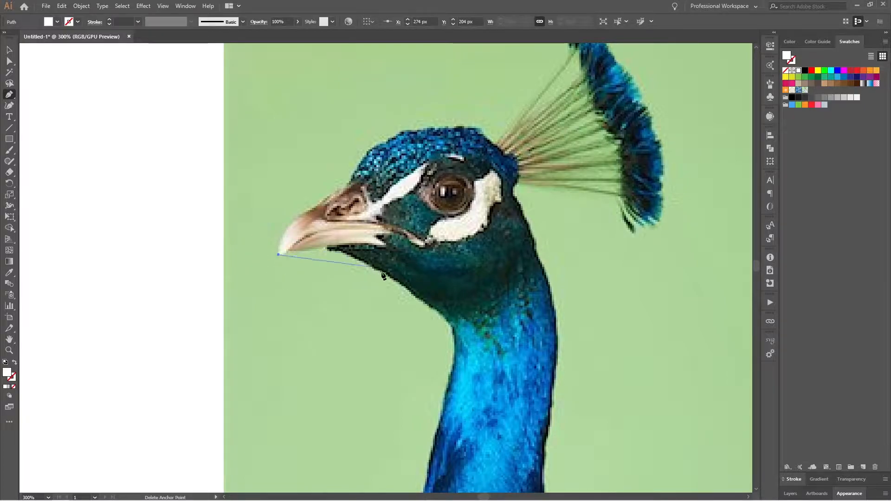
drag(447, 321, 452, 361)
key(ctrl+z)
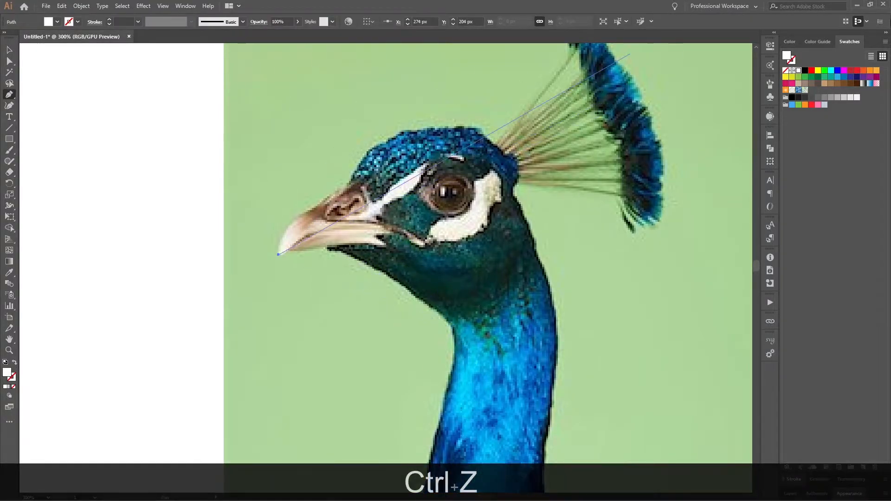
click(785, 70)
click(792, 59)
click(811, 71)
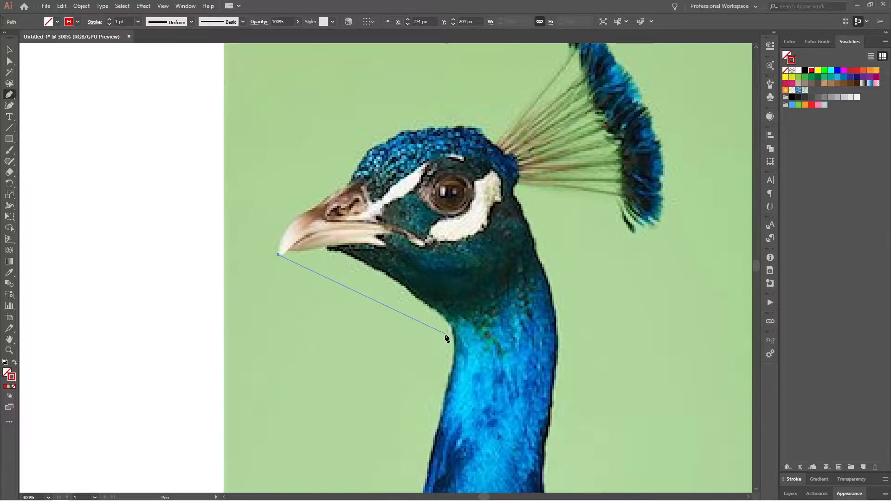
Trace the underside of the head and the front of the neck, ending with a straight edge across the neck's base
mouse_move(452, 330)
mouse_down()
mouse_move(458, 398)
mouse_move(471, 399)
mouse_move(486, 391)
mouse_move(447, 396)
mouse_move(460, 348)
mouse_move(454, 269)
mouse_up()
scroll(461, 371, down, 1)
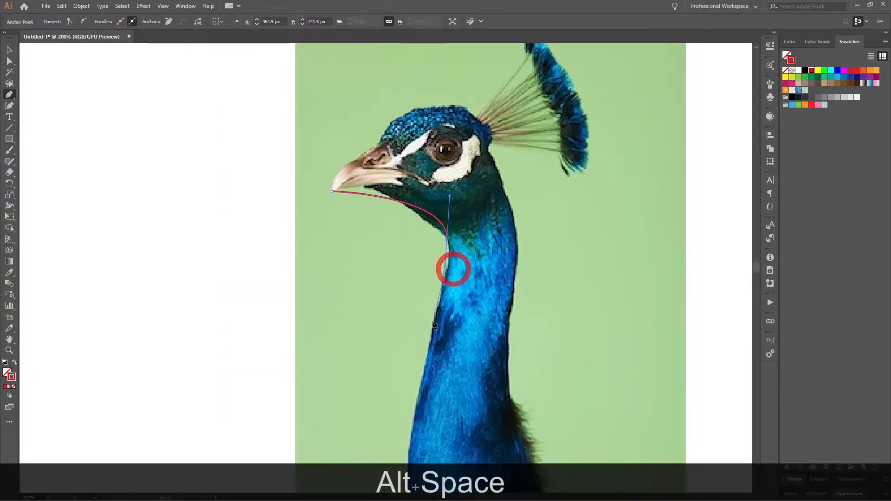
click(412, 411)
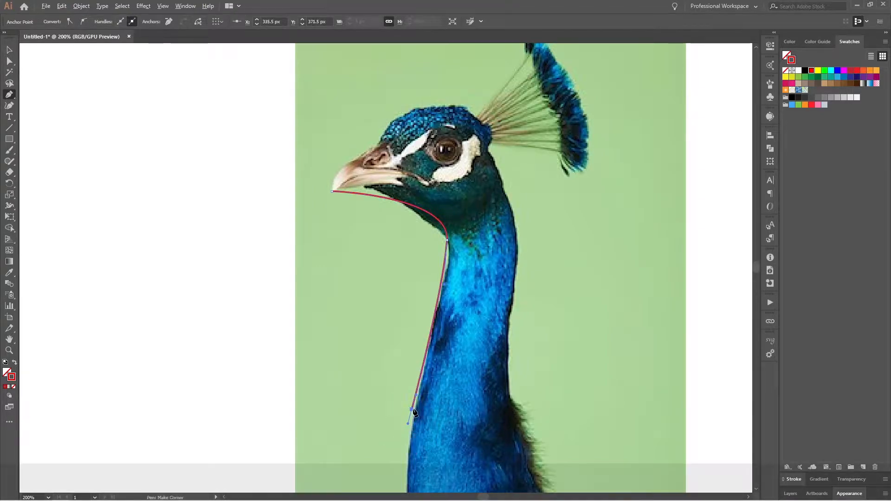
alt+click(411, 409)
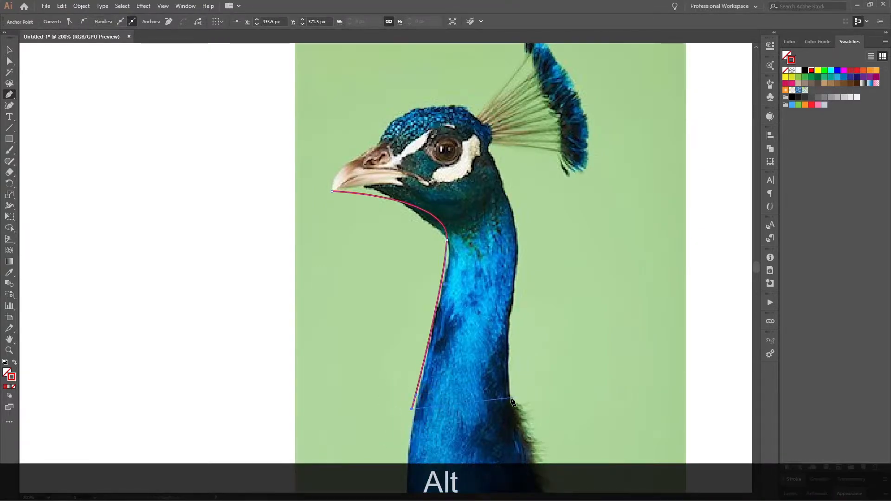
click(509, 393)
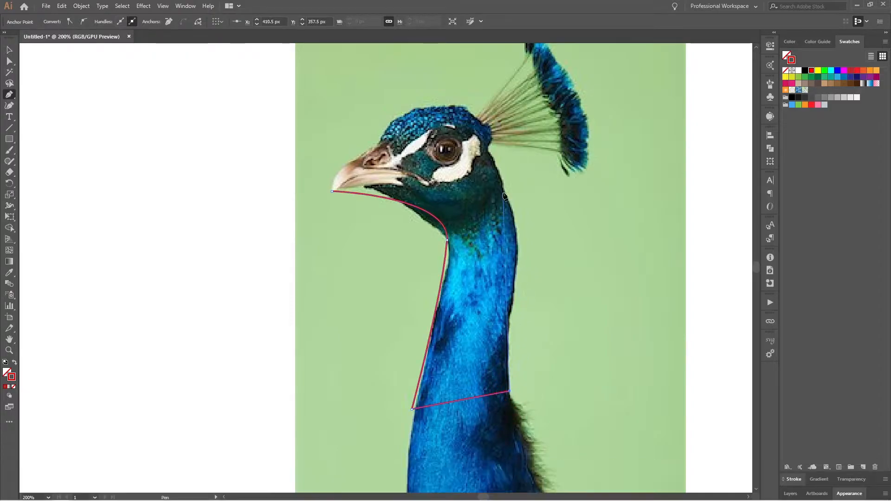
Trace up the back of the neck, over the head and down the beak, closing the path at the beak tip
drag(488, 148, 434, 74)
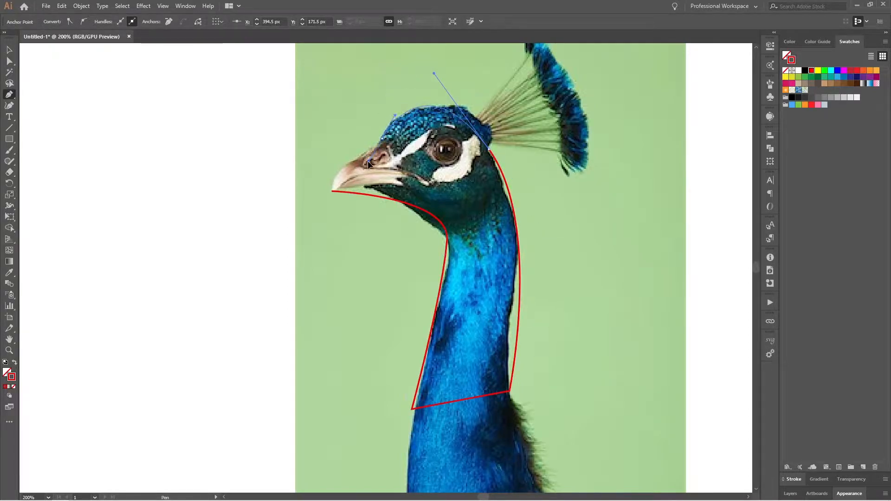
drag(369, 157, 382, 138)
key(alt)
alt+click(382, 139)
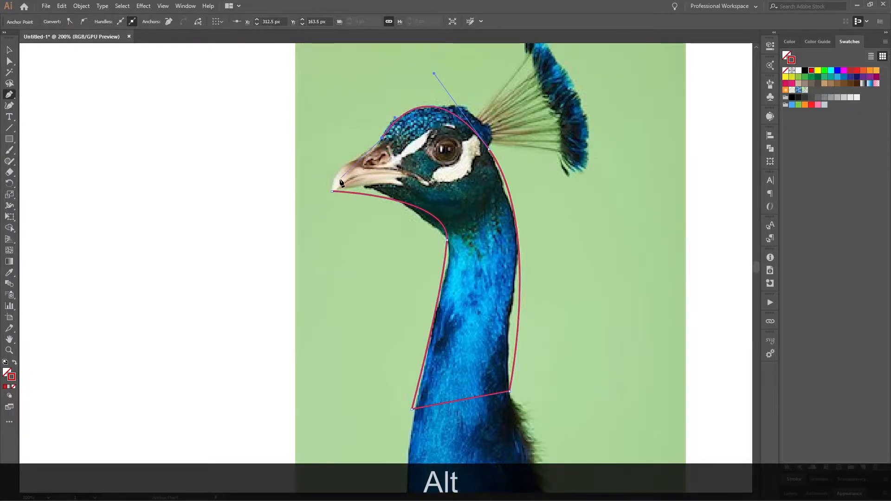
alt+click(331, 191)
drag(331, 206, 334, 217)
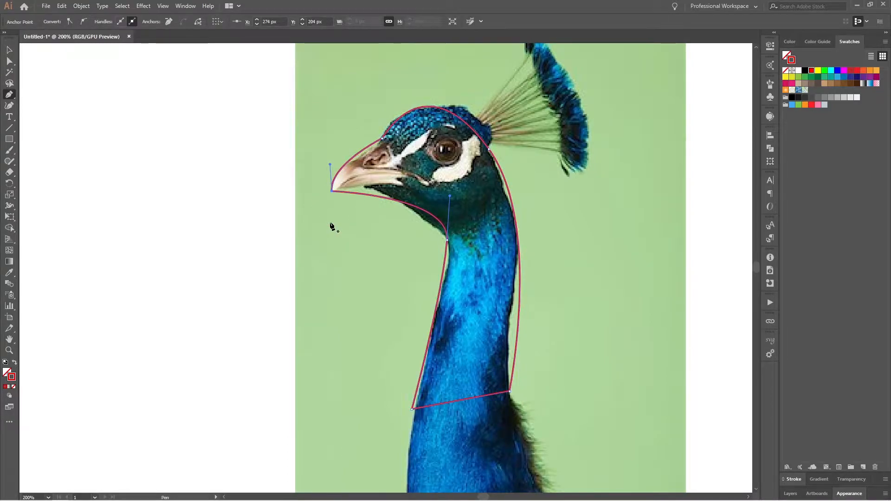
Move the outline's throat anchor point slightly down to follow the front of the neck
click(9, 50)
click(265, 174)
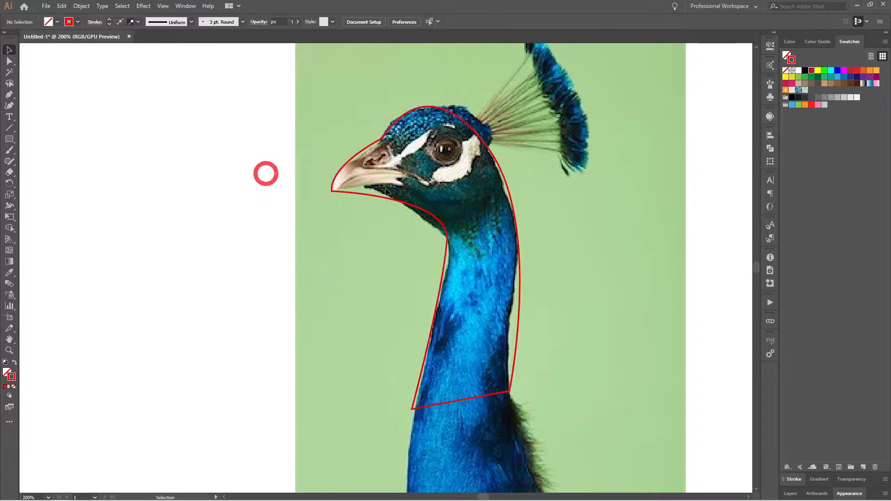
click(448, 242)
key(a)
click(534, 214)
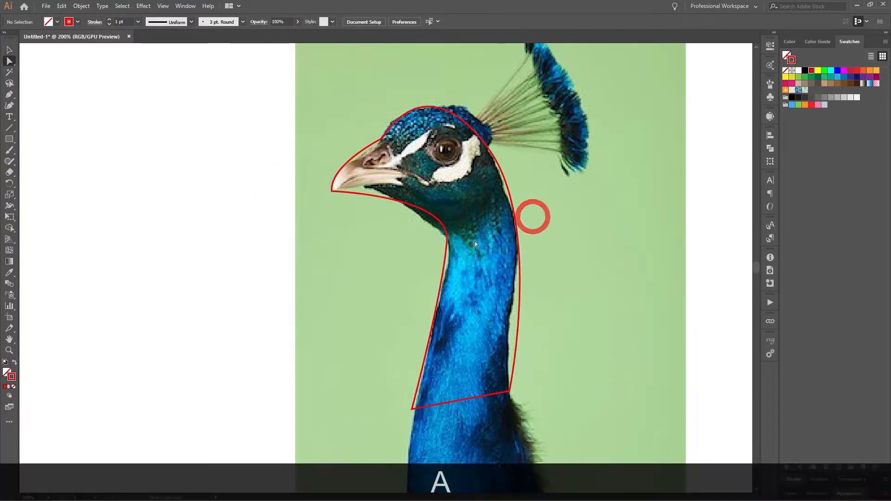
click(448, 240)
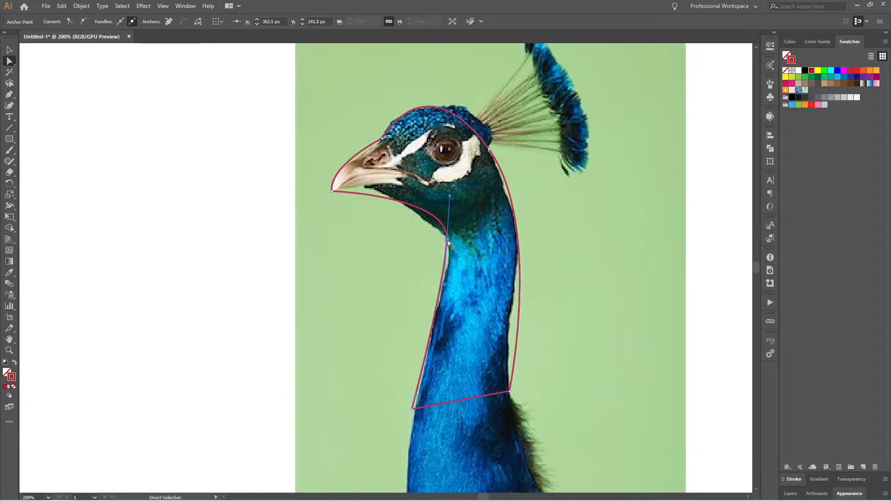
drag(450, 243, 448, 251)
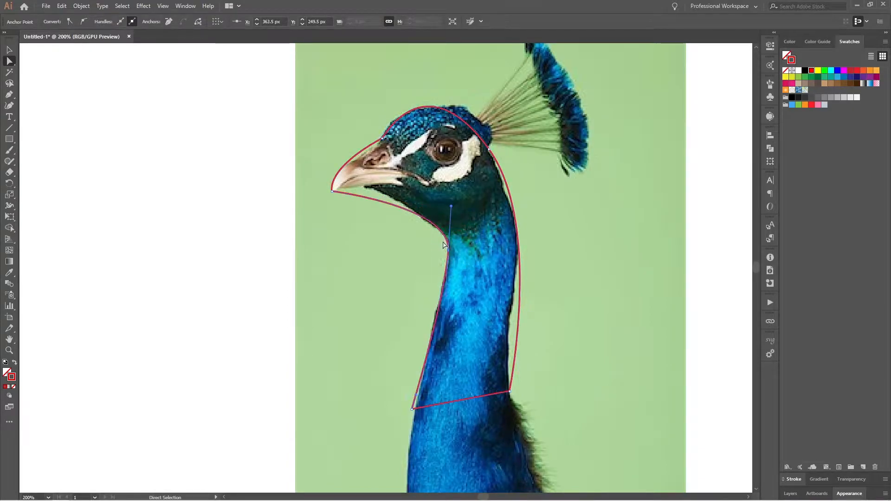
Reshape the curve under the beak with the Anchor Point tool, pulling its beak-tip handle further inward
click(332, 197)
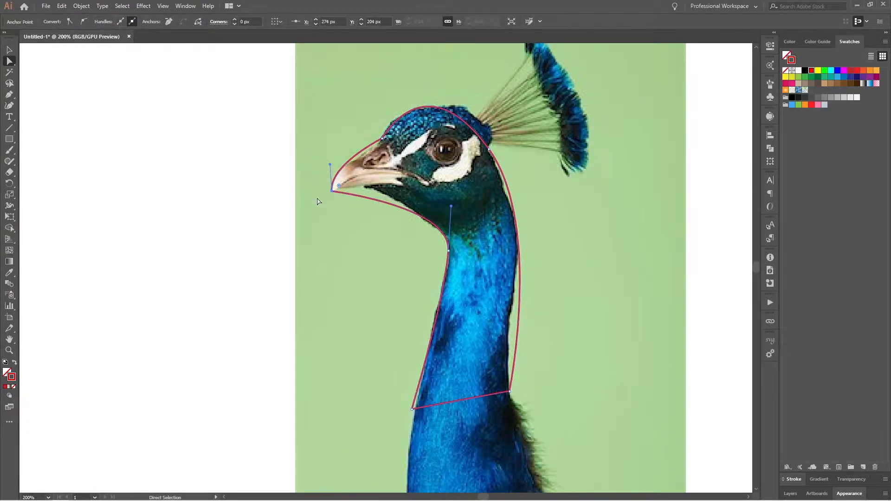
click(341, 203)
click(331, 190)
click(9, 97)
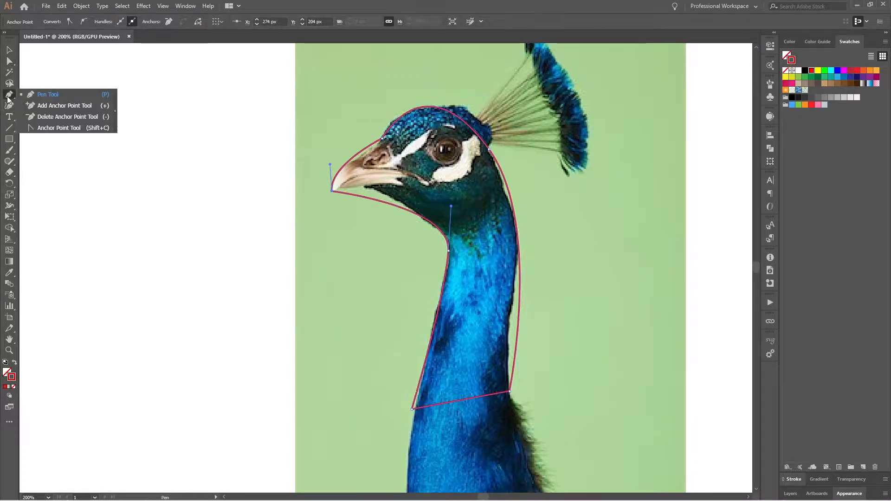
click(46, 127)
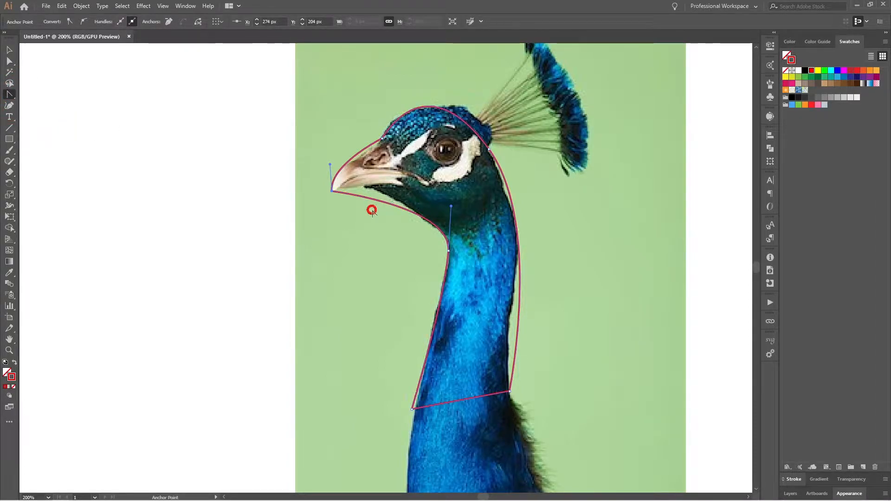
drag(377, 199, 381, 196)
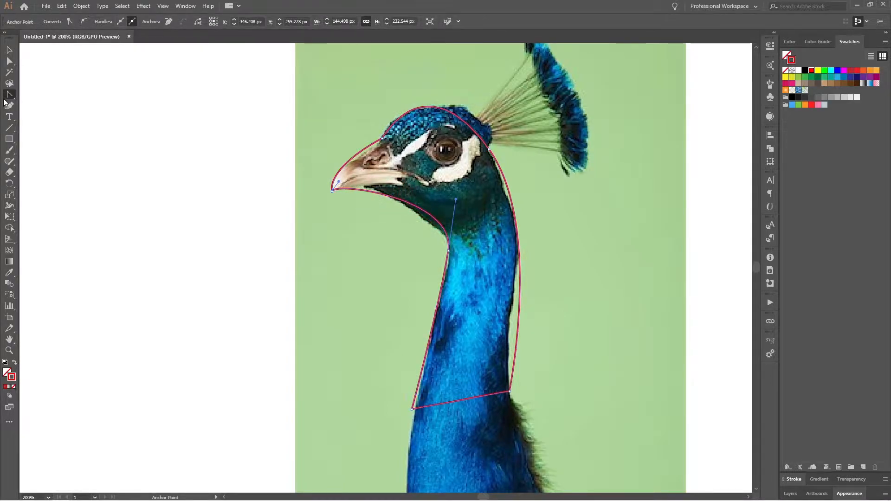
drag(338, 182, 348, 176)
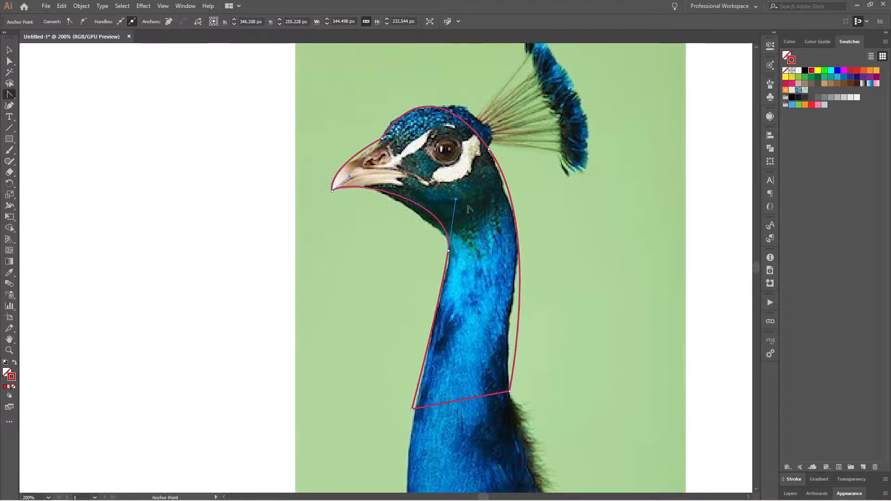
Refine the curve under the beak by shortening the throat point's handle and lengthening the beak-tip handle
drag(455, 198, 455, 215)
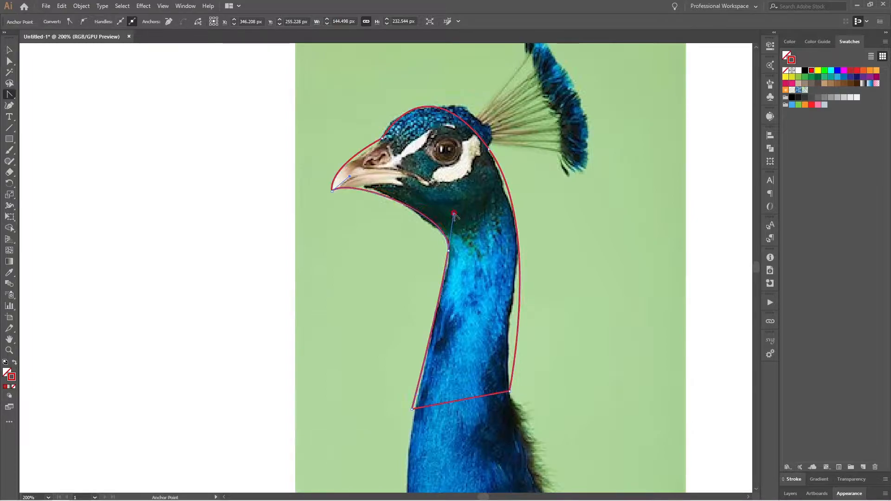
drag(349, 177, 385, 170)
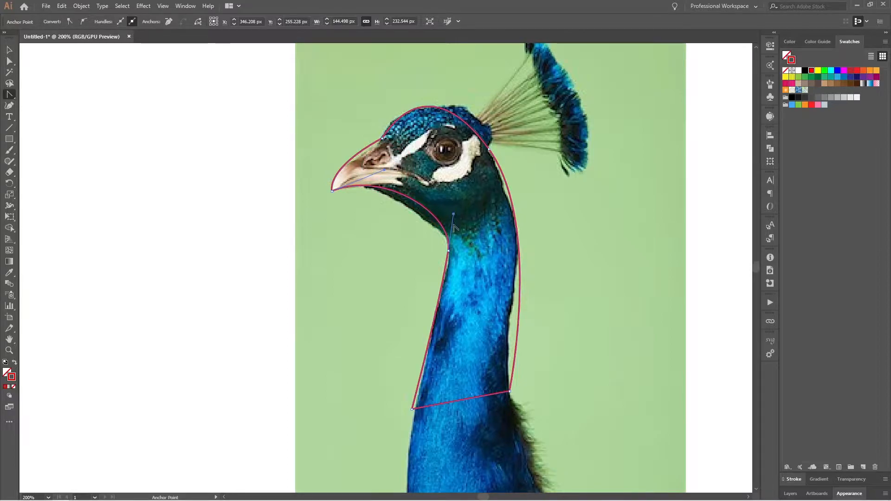
drag(453, 214, 453, 226)
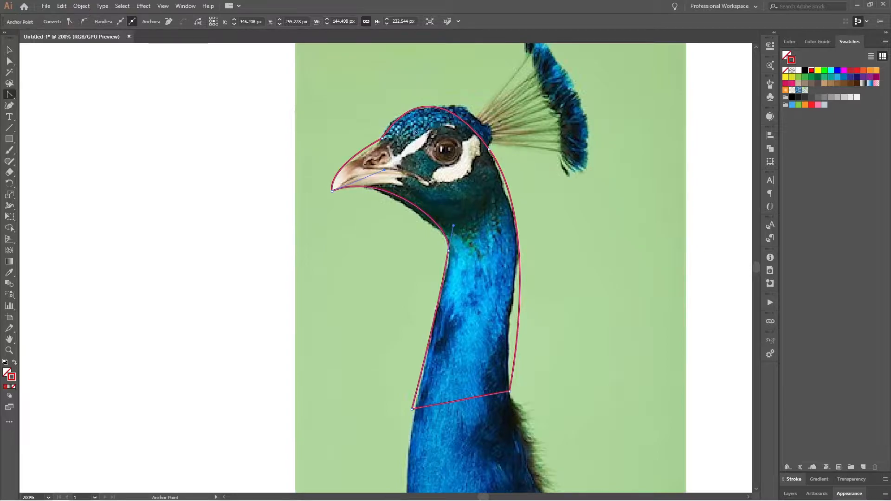
click(454, 119)
click(489, 150)
key(ctrl+z)
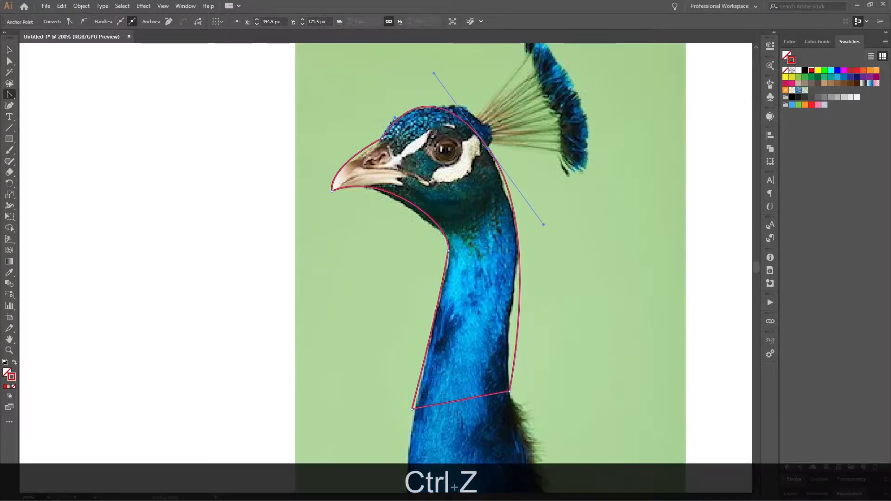
Move the outline's anchor point at the back of the head slightly outward, away from the eye
key(a)
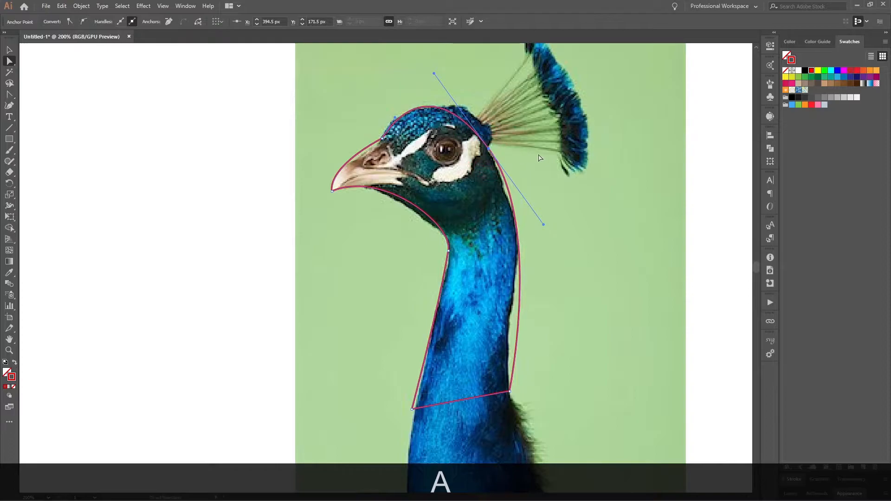
drag(488, 150, 494, 151)
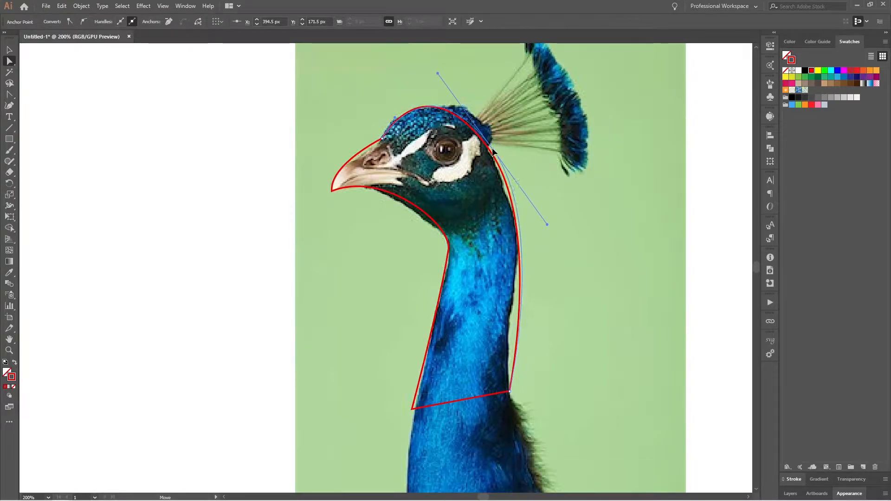
click(521, 331)
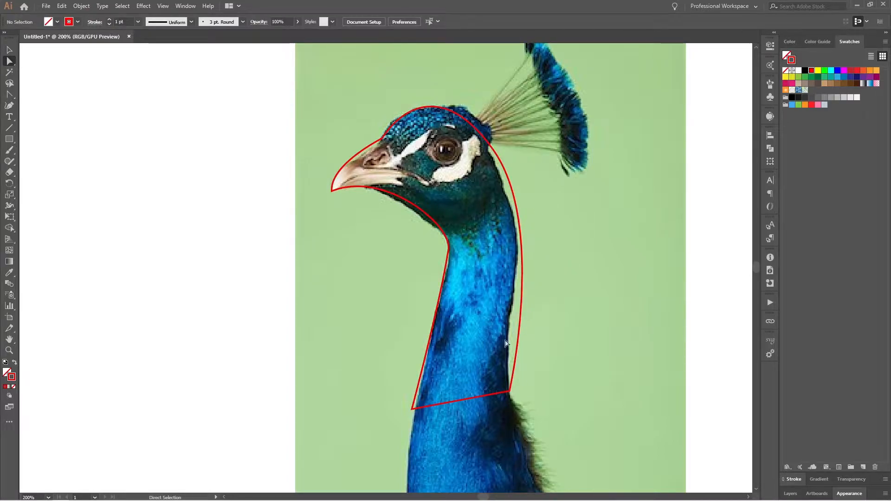
click(449, 249)
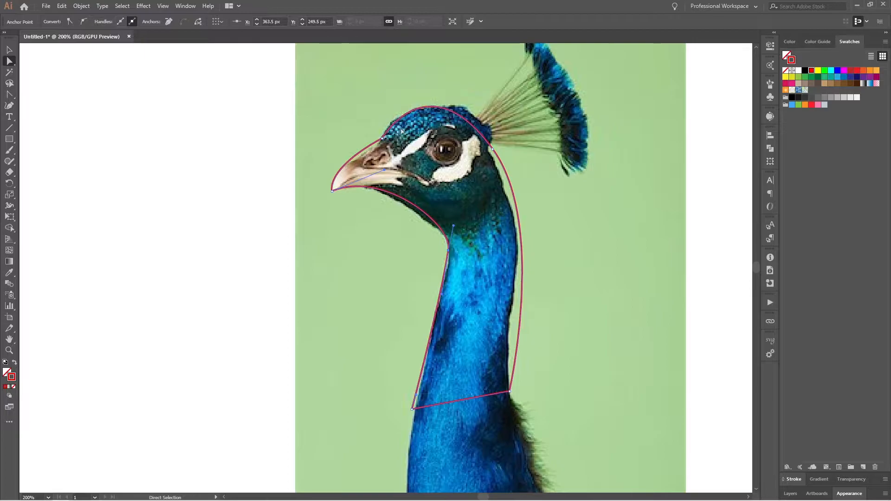
Draw a slightly curved open path with the Pen tool along the uppermost crest stem, from the head to the feather tip
click(10, 50)
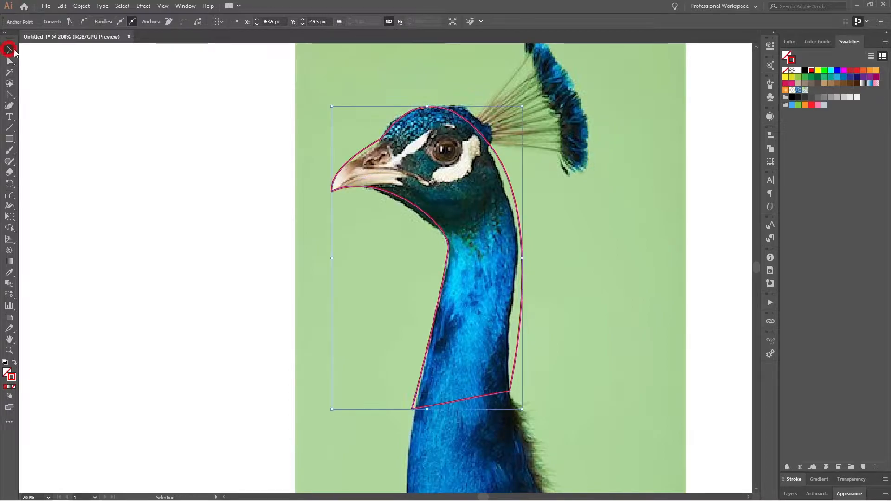
drag(533, 131, 463, 174)
scroll(463, 174, up, 1)
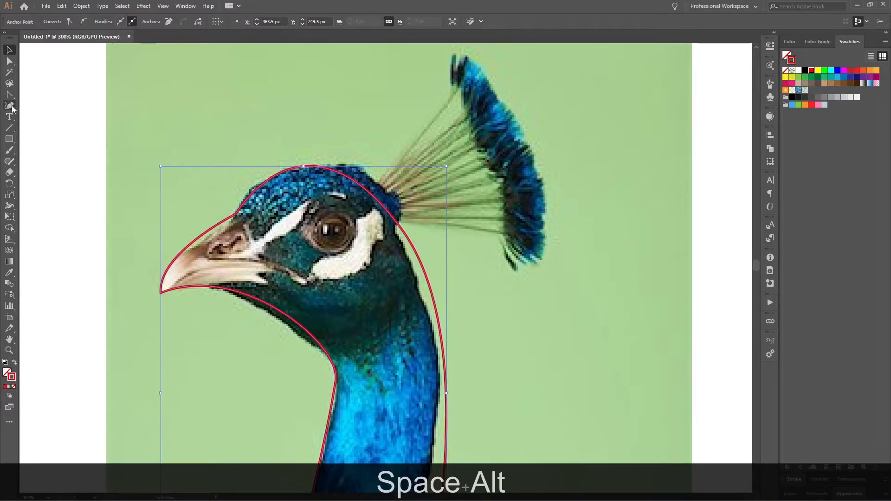
key(p)
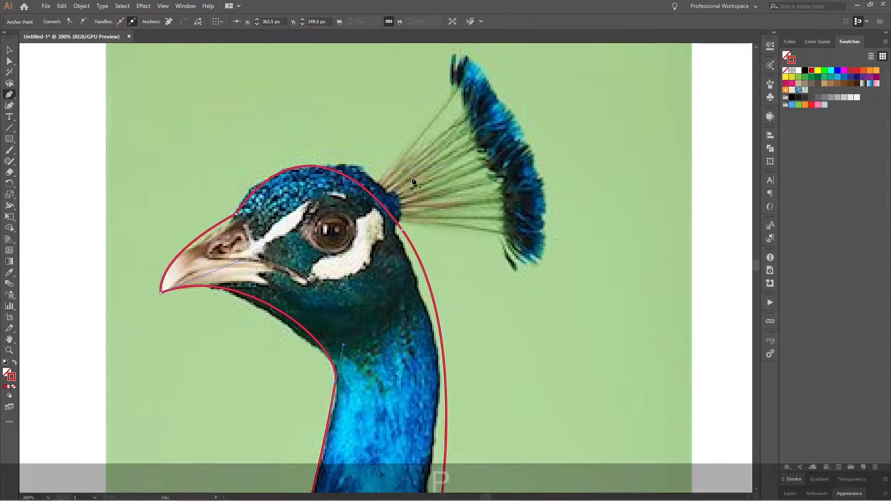
click(364, 196)
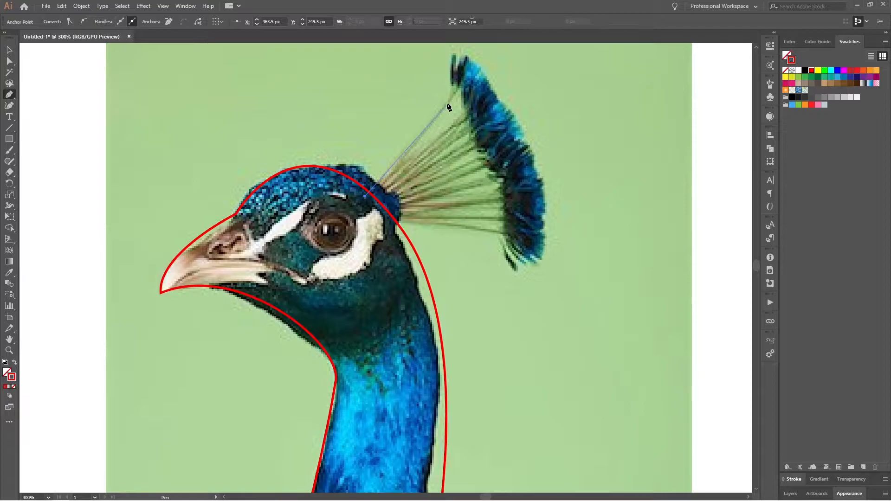
drag(455, 96, 455, 94)
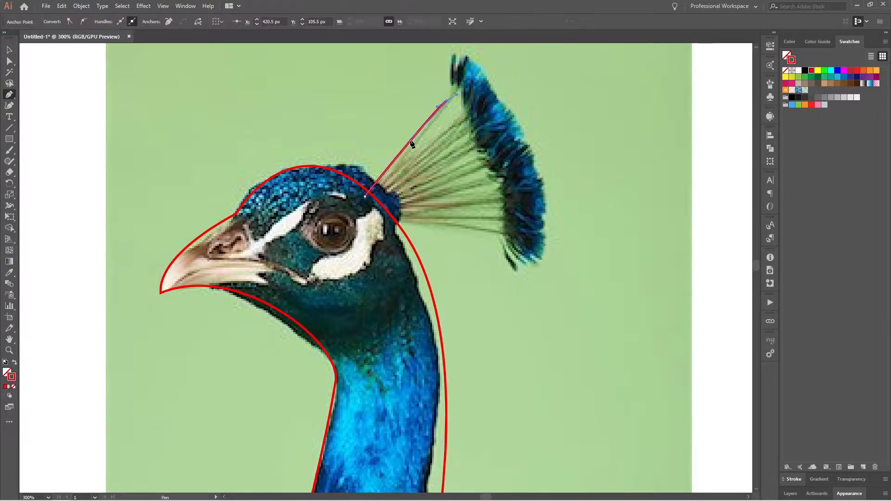
click(7, 50)
click(407, 108)
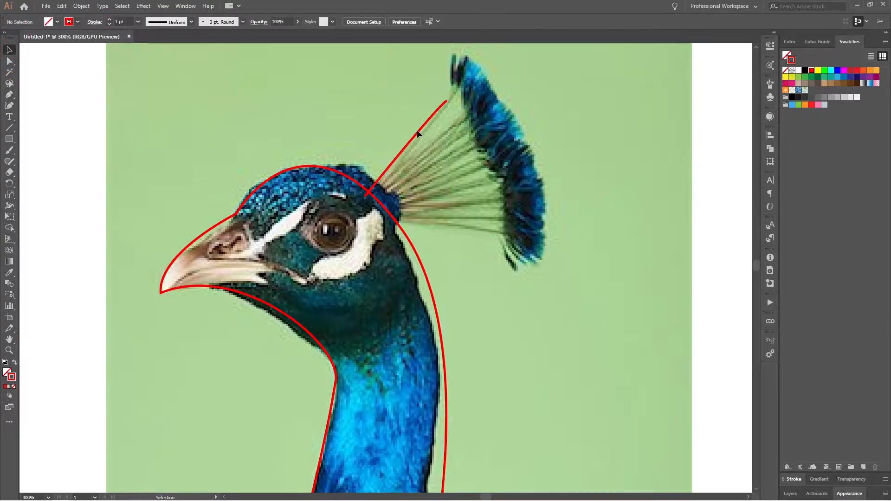
Draw a 6 px circle with the Ellipse tool at the outer end of the crest stem
key(l)
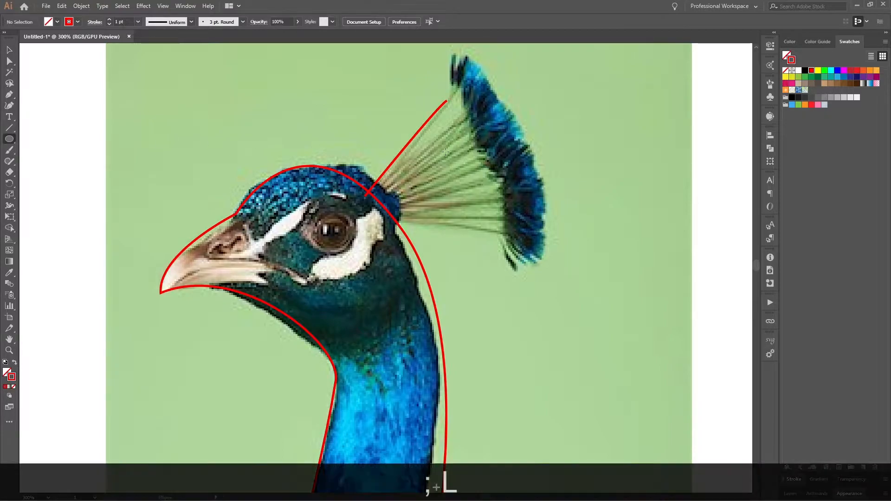
scroll(455, 97, up, 4)
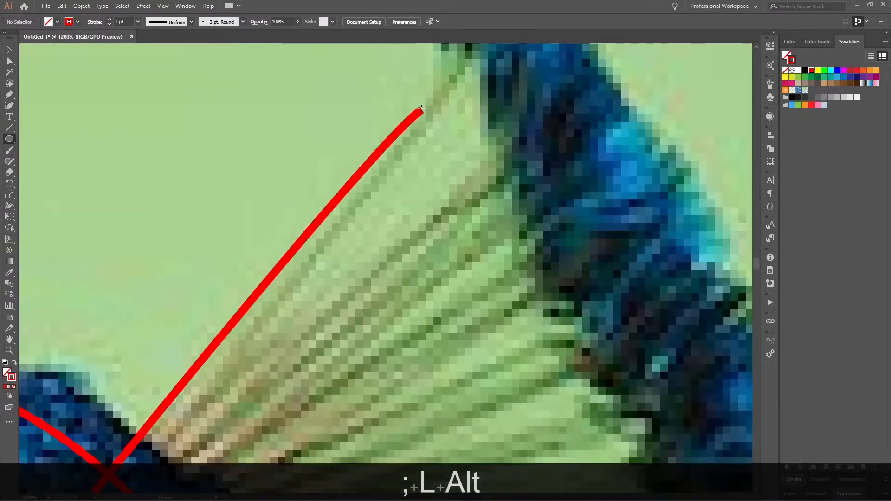
drag(422, 109, 457, 118)
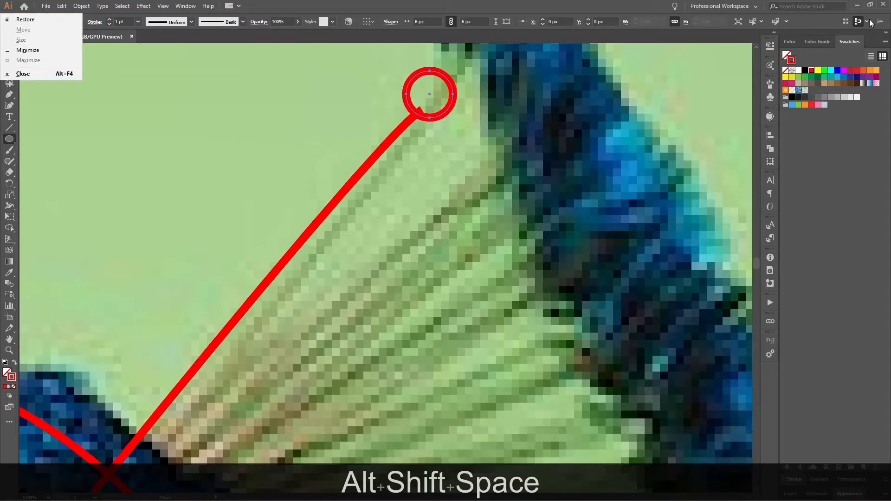
scroll(478, 125, down, 5)
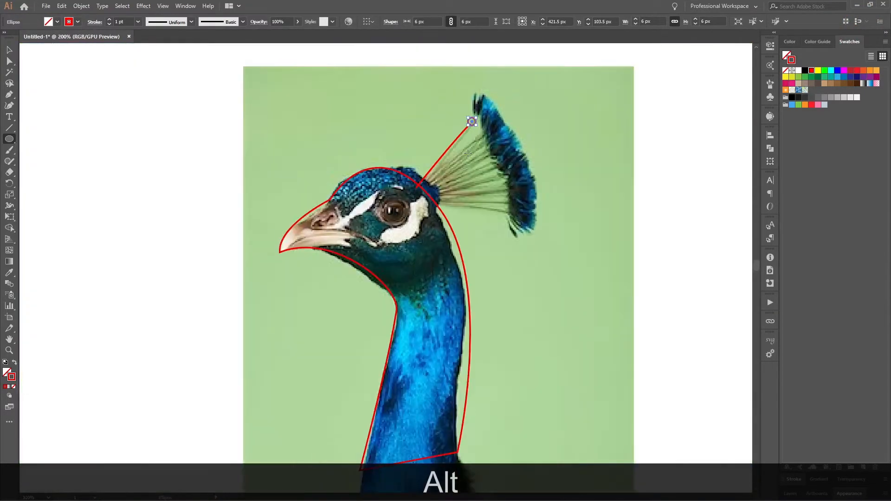
key(v)
click(506, 136)
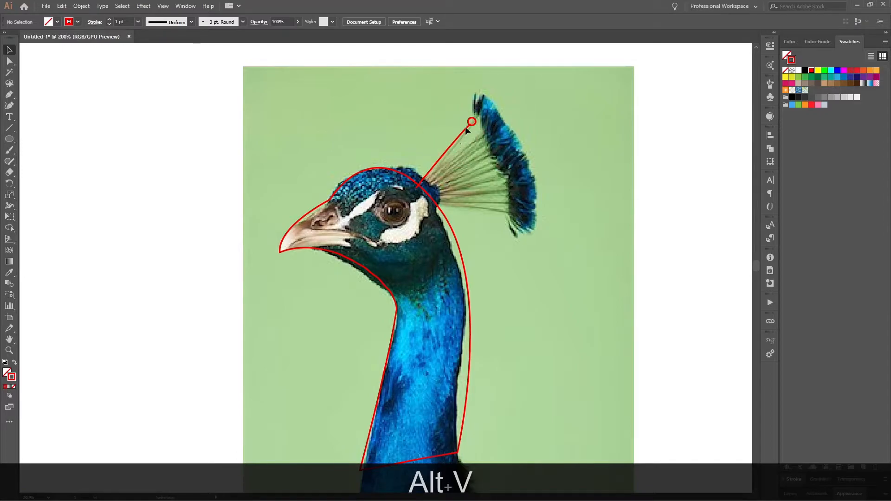
Set the stroke weight of the crest stem and its circle to 2 pt
scroll(468, 126, up, 3)
drag(451, 102, 488, 147)
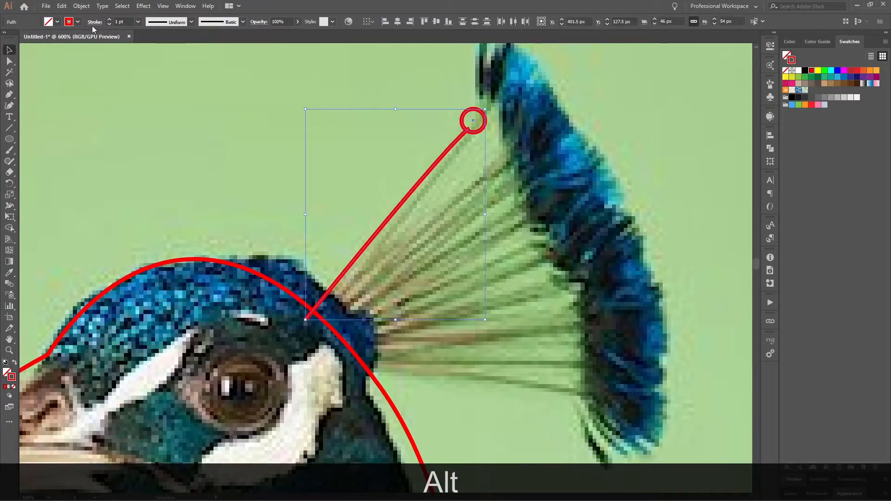
click(109, 19)
click(188, 143)
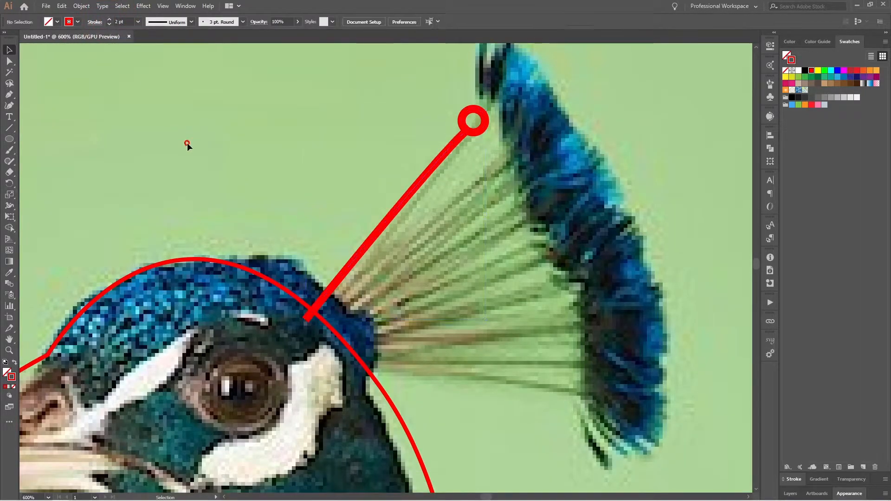
Shift the crest stem and circle slightly and scale them proportionally to about 59 by 64 px, undoing an uneven stretch
scroll(188, 143, down, 2)
alt+click(337, 134)
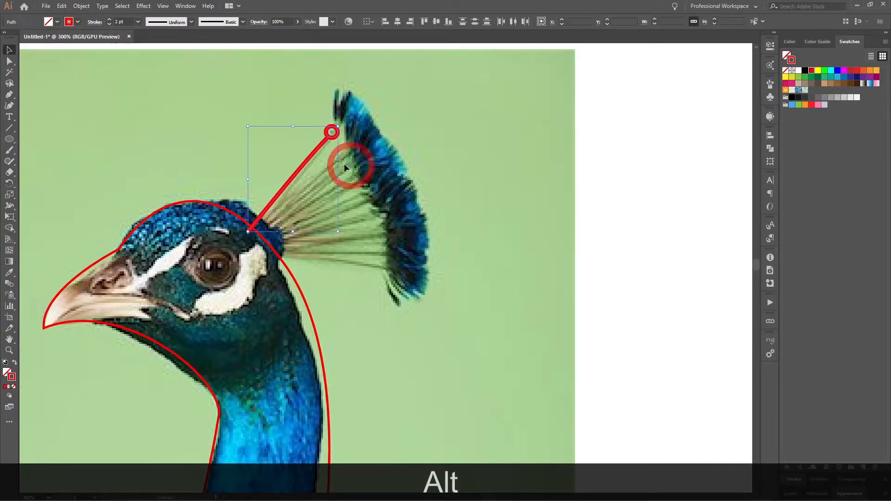
click(342, 123)
click(336, 132)
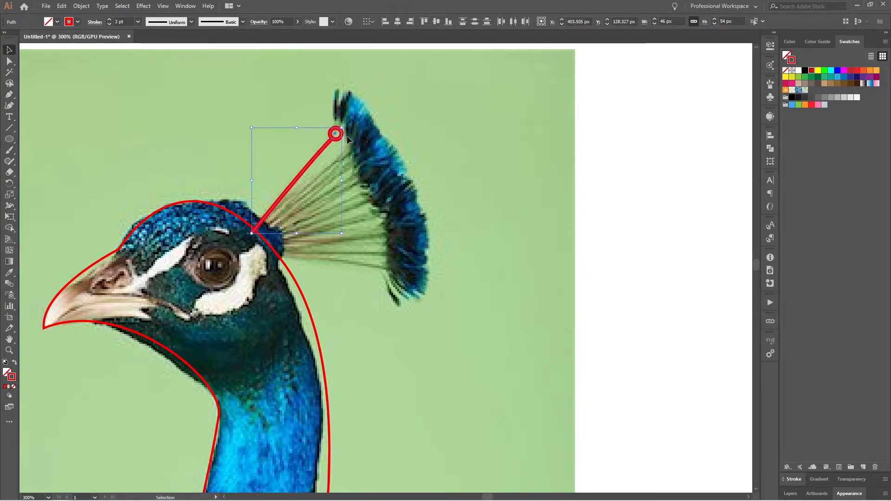
drag(342, 127, 382, 126)
key(ctrl)
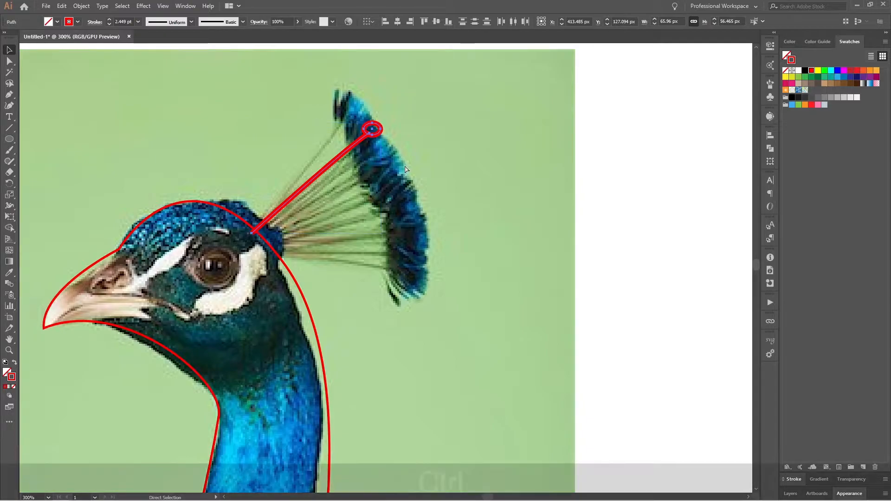
key(ctrl+z)
key(ctrl+z)
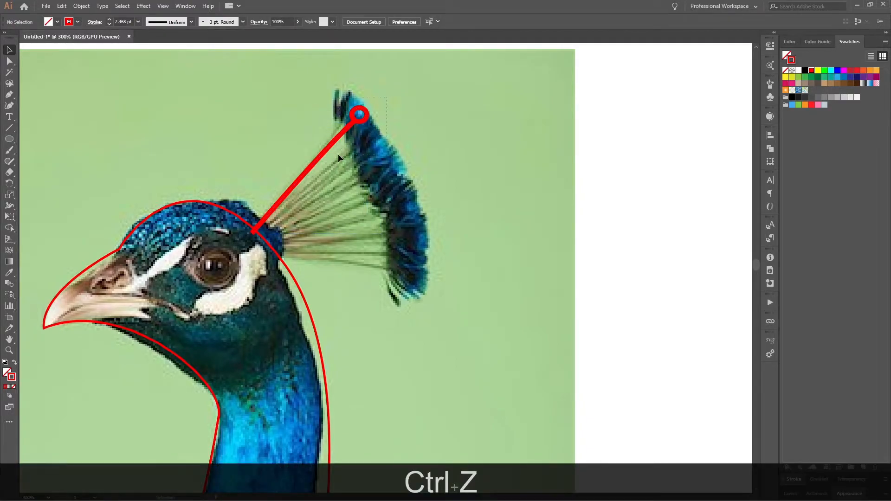
Expand the strokes of the crest stem and circle into filled shapes
click(326, 151)
click(82, 5)
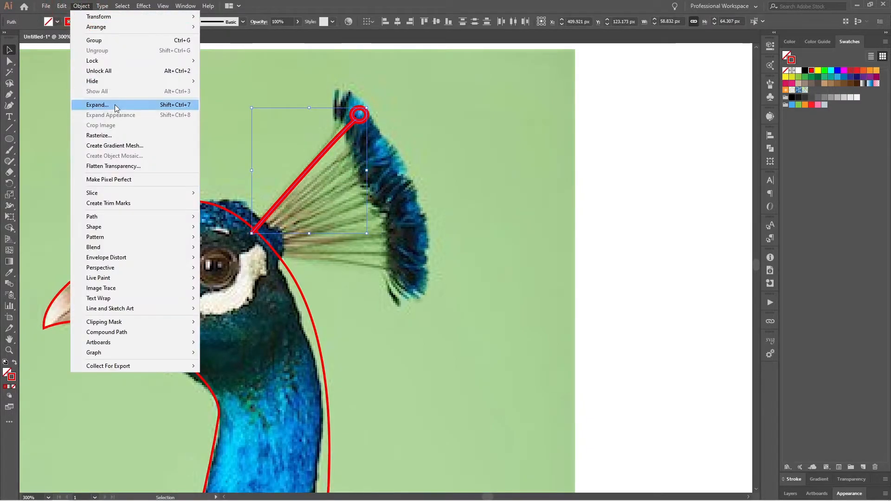
click(115, 108)
key(Return)
click(472, 207)
Merge the expanded stem and circle into one shape with the Pathfinder's Unite operation
click(349, 127)
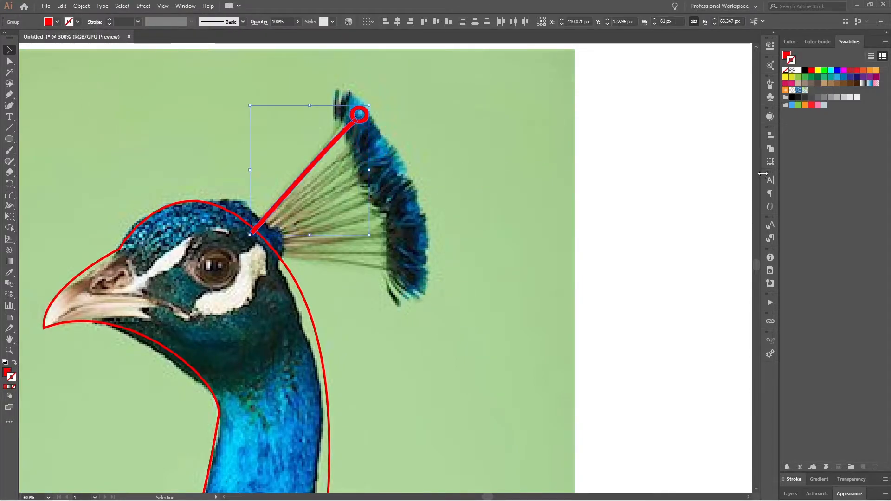
click(770, 148)
click(662, 156)
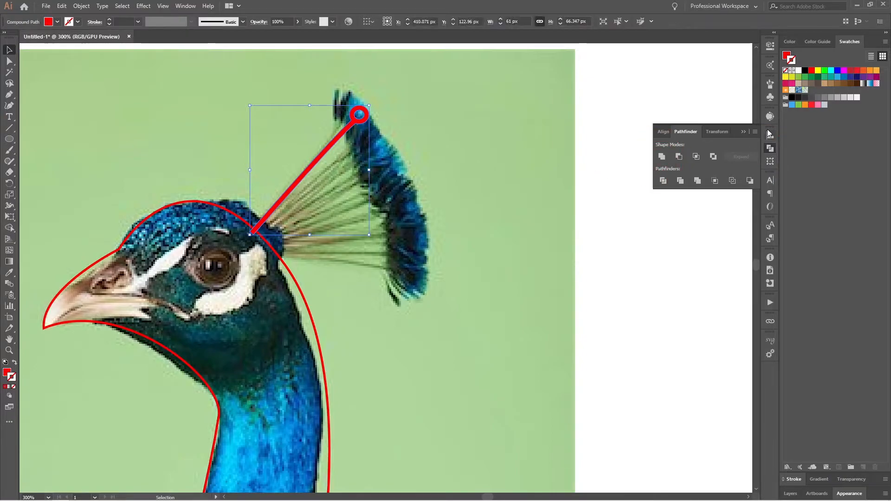
click(769, 148)
click(391, 159)
Duplicate and rotate the crest feather until five feathers fan out from the back of the head
mouse_move(352, 127)
mouse_down()
mouse_move(360, 142)
mouse_move(393, 119)
mouse_up()
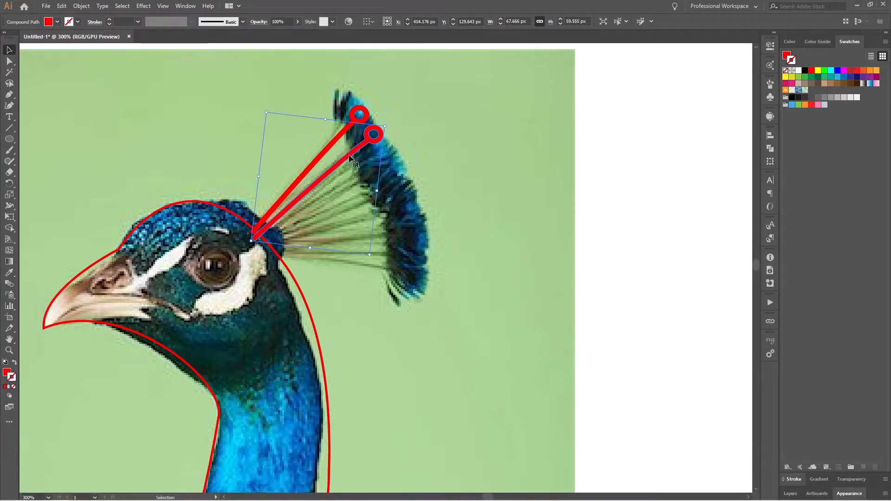
drag(351, 159, 361, 169)
mouse_move(397, 135)
mouse_down()
mouse_move(400, 147)
mouse_move(367, 157)
mouse_move(375, 176)
mouse_move(419, 170)
mouse_move(377, 181)
mouse_move(408, 176)
mouse_move(430, 185)
mouse_up()
click(466, 171)
Select the five crest feathers and group them
click(336, 228)
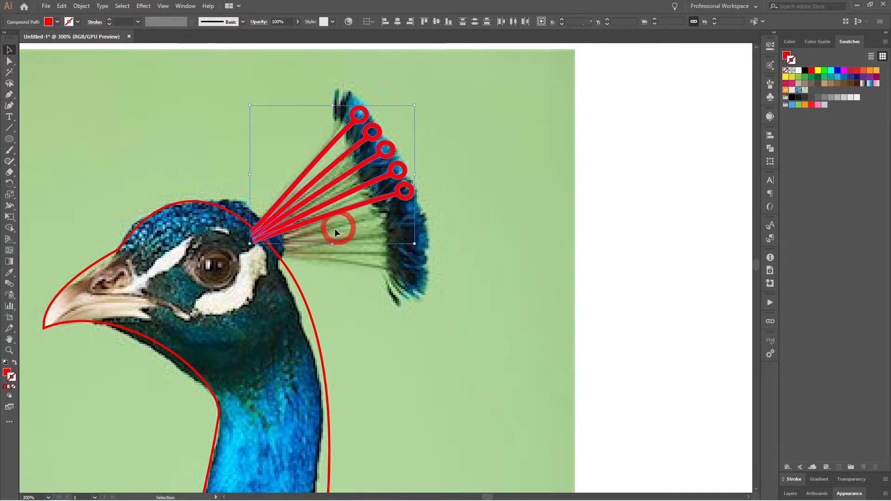
key(ctrl+g)
click(568, 197)
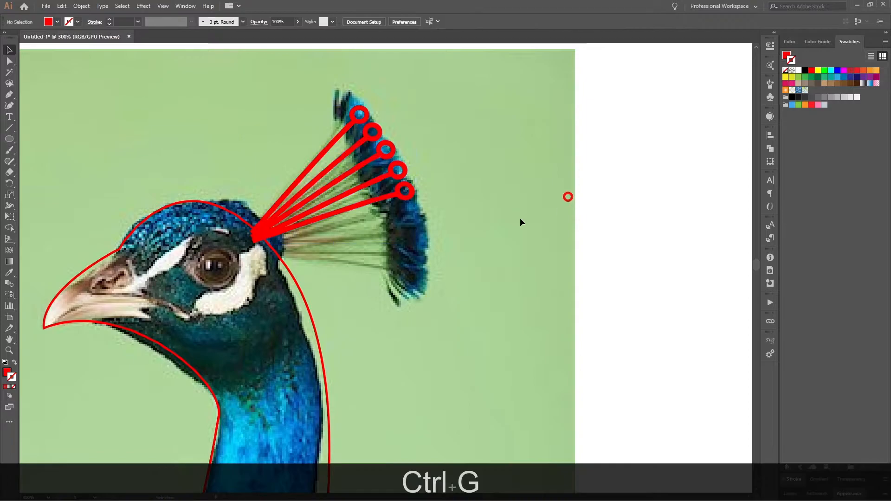
Unlock all objects and move the peacock photo off the left side of the artboard
alt+scroll(504, 232, down, 5)
alt+scroll(486, 257, up, 2)
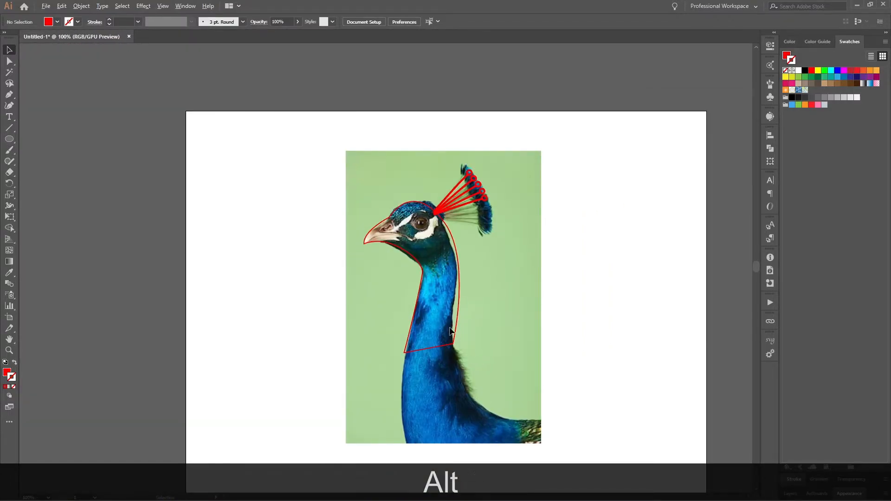
key(ctrl+alt+2)
click(646, 250)
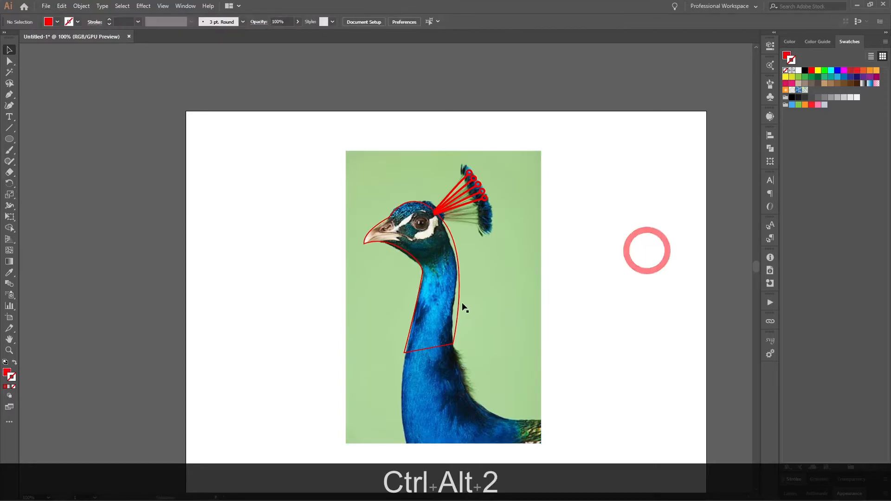
click(493, 310)
drag(487, 364, 95, 343)
click(406, 223)
Swap the fill and stroke of the traced head-and-neck outline so the shape has a solid red fill
drag(259, 161, 557, 406)
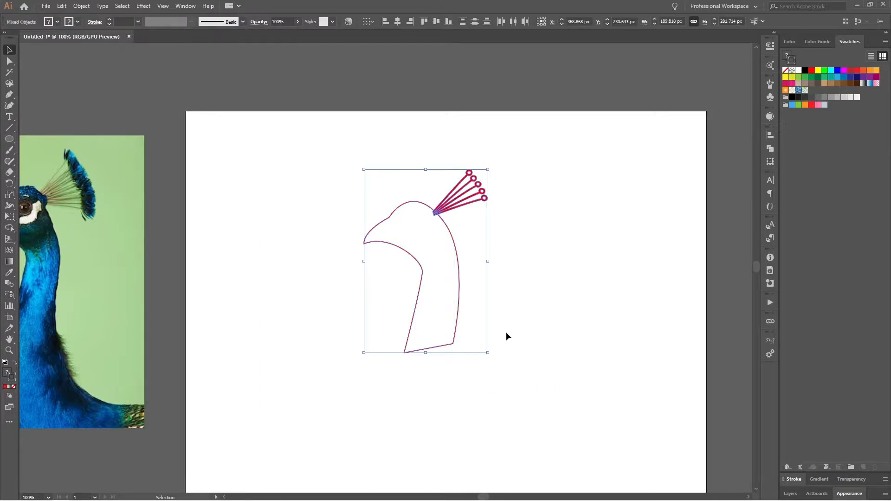
click(520, 310)
drag(510, 139, 390, 284)
click(595, 350)
click(459, 306)
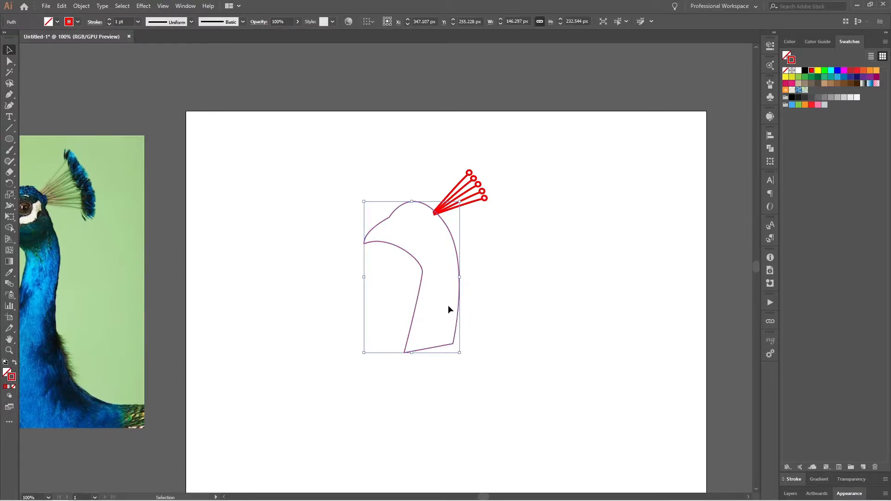
key(shift+x)
click(518, 310)
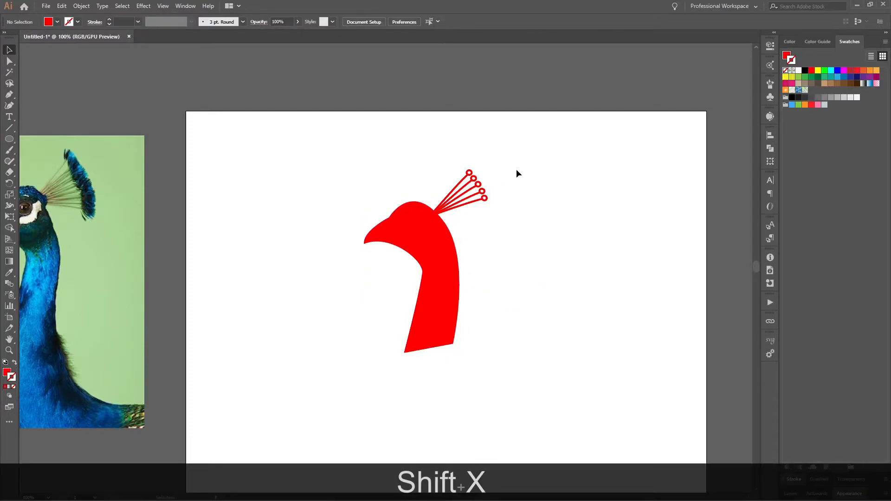
Move and rotate the crest feather group so its base overlaps the top back of the head and it stands more upright
click(482, 191)
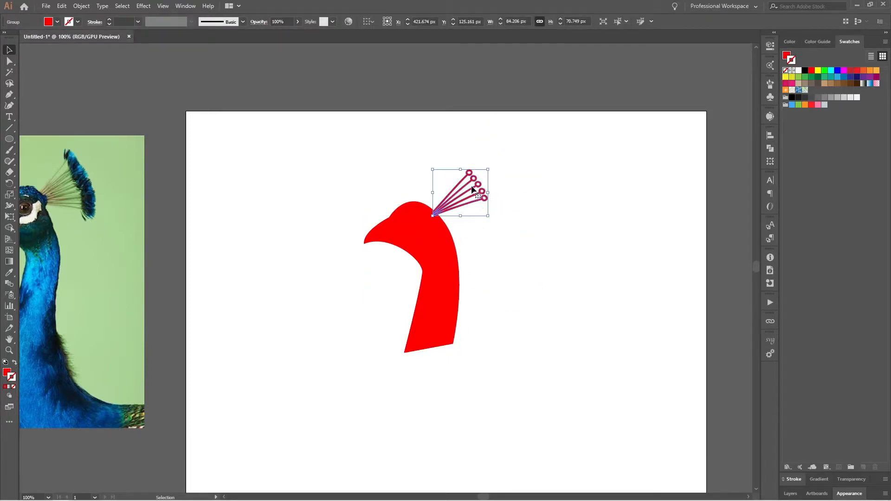
drag(478, 184, 477, 163)
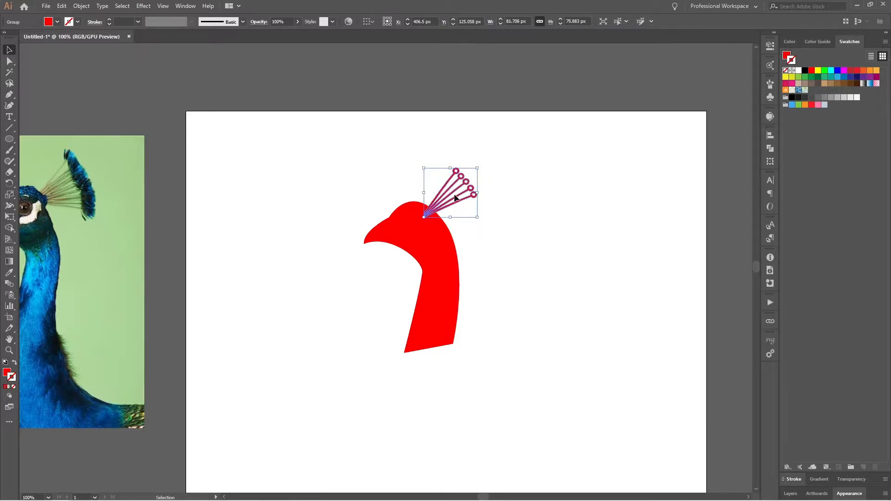
drag(452, 195, 446, 194)
click(501, 213)
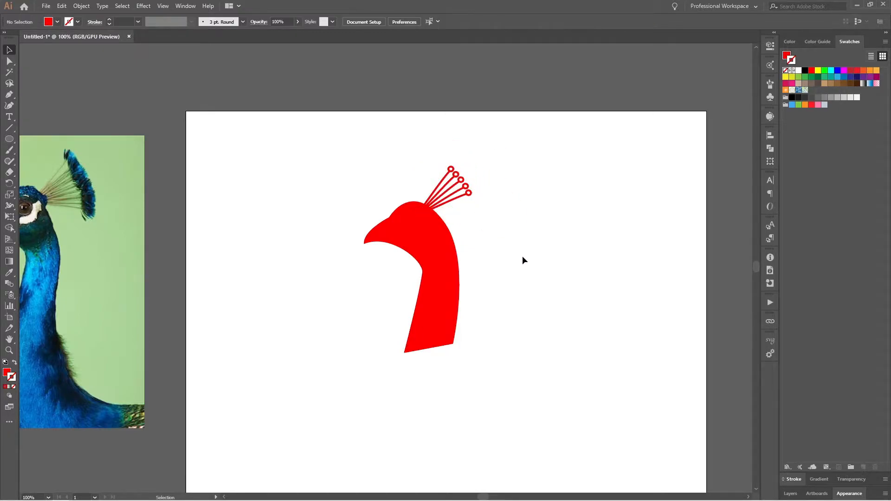
click(469, 194)
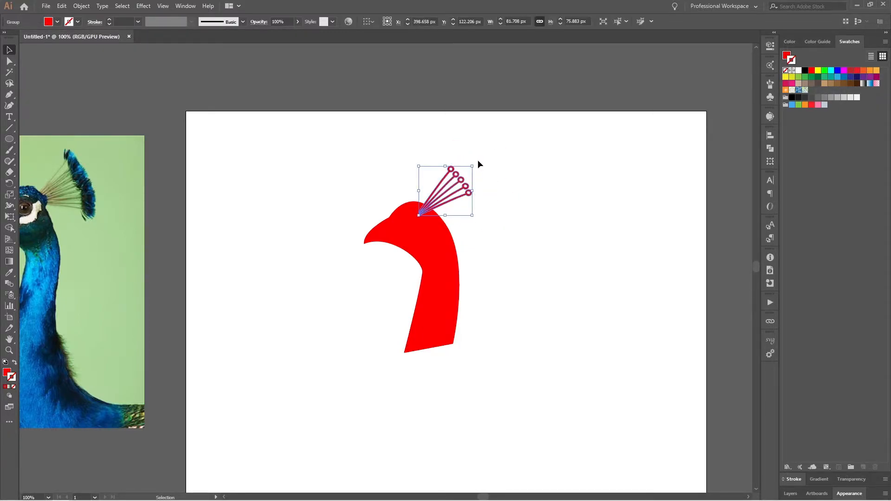
drag(475, 163, 470, 166)
click(495, 182)
drag(454, 197, 452, 197)
click(550, 220)
Select the head and crest together and move them to the left side of the artboard
drag(517, 145, 350, 325)
drag(454, 307, 290, 314)
click(385, 361)
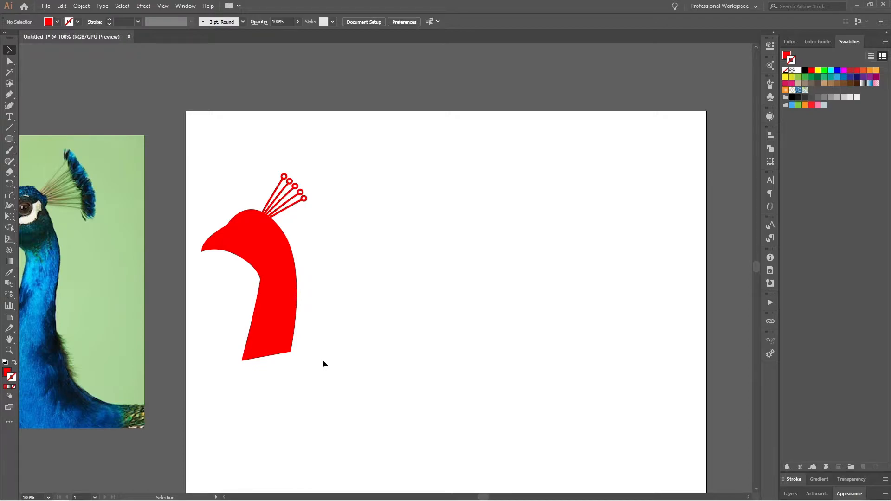
Draw a circle about 325 px in diameter beside the peacock and give it a red outline with no fill
click(9, 139)
drag(499, 237, 606, 337)
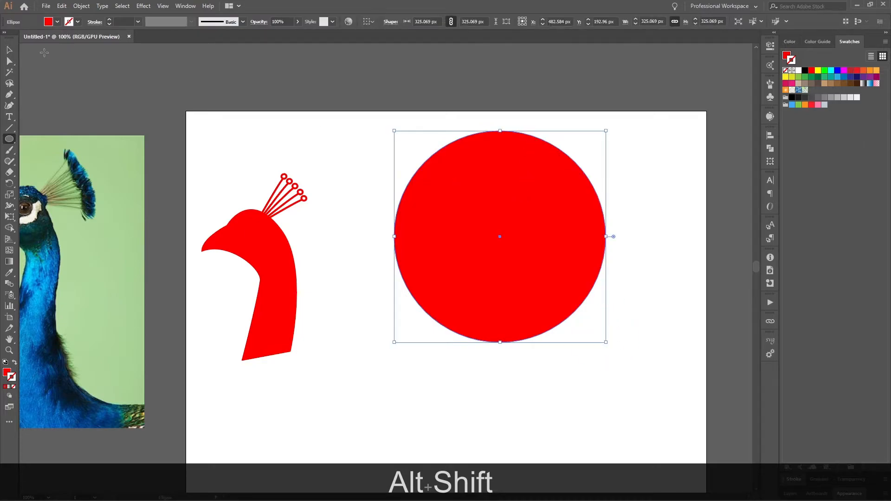
click(10, 51)
key(shift+x)
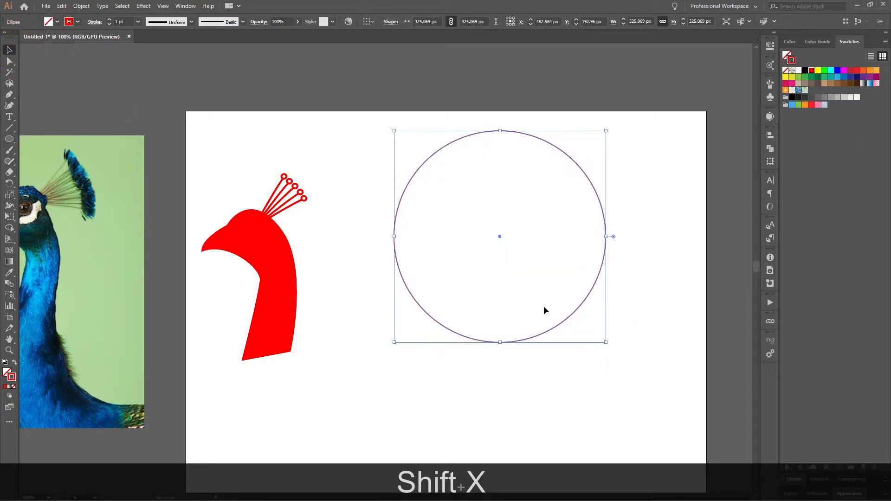
Try to shrink the circle proportionally by dividing its width by 4.618
click(769, 45)
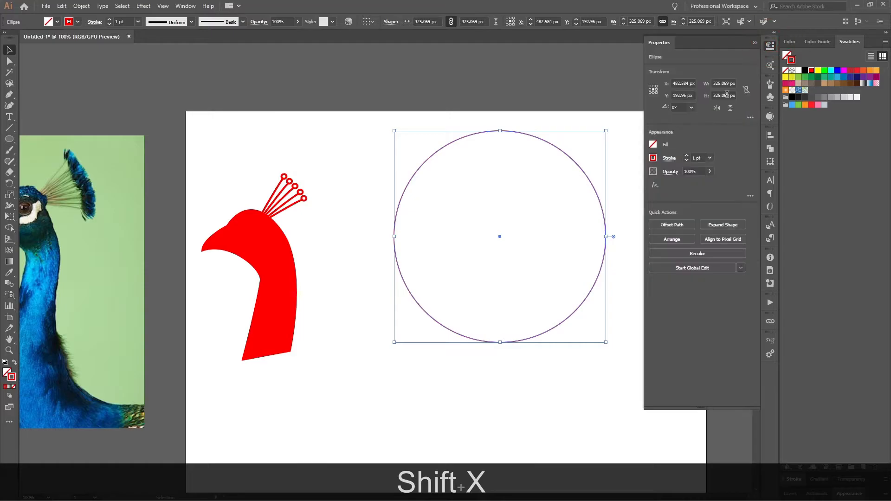
click(727, 83)
key(End)
text(/)
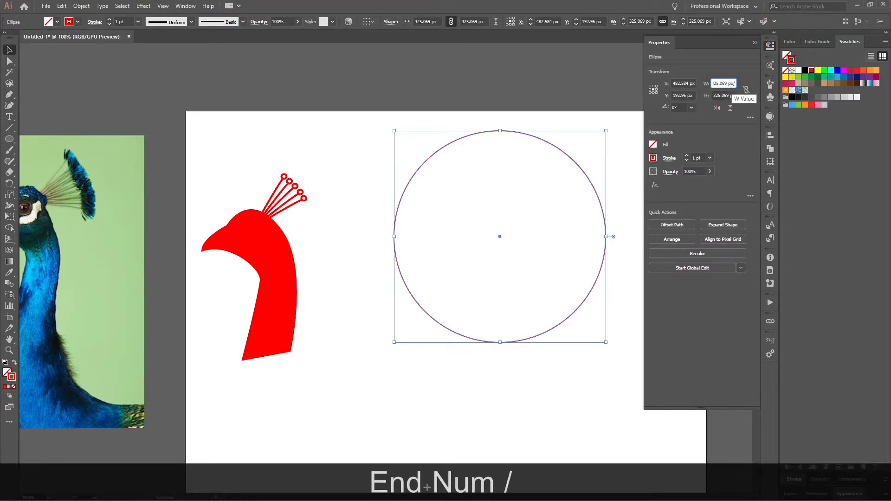
text(4.618)
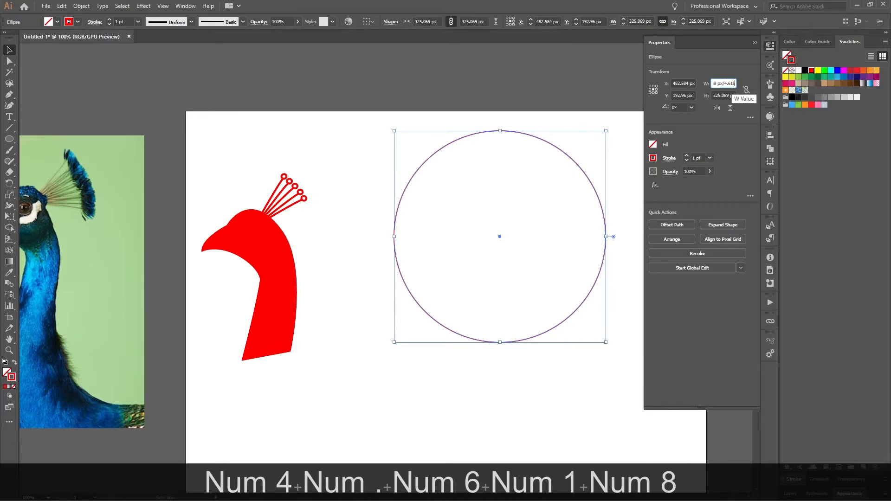
click(746, 89)
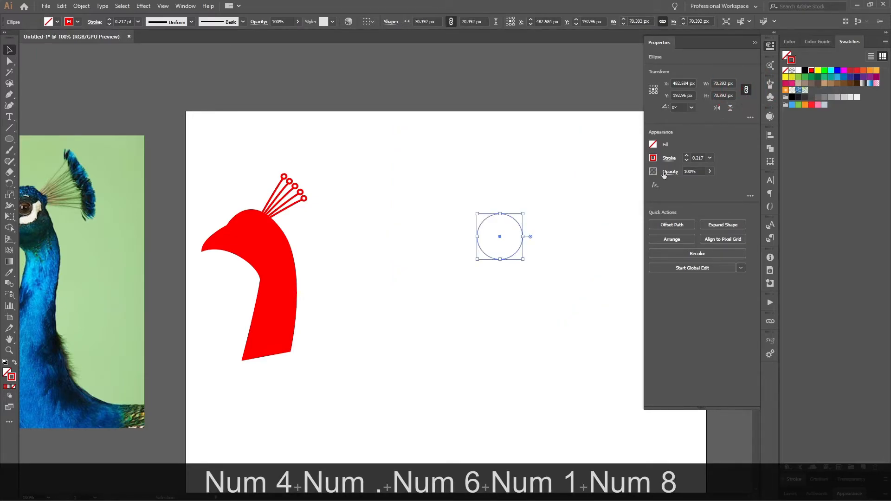
click(541, 190)
key(ctrl+z)
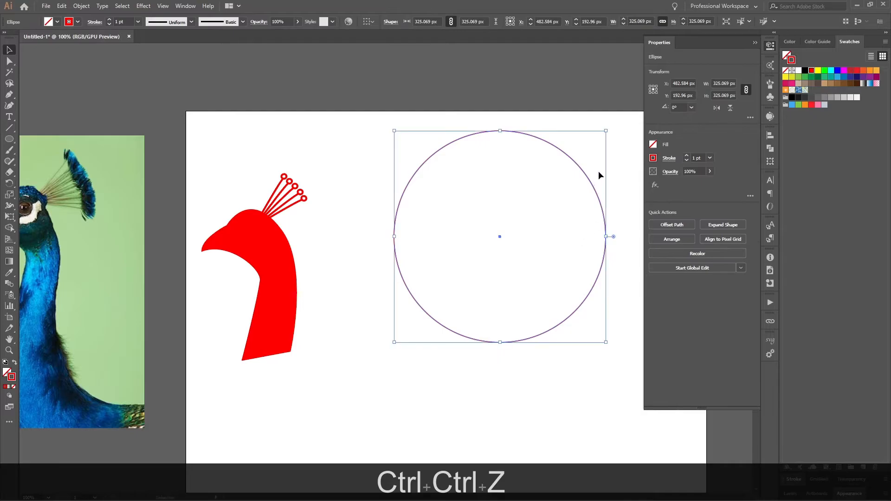
Duplicate the large circle in place and scale the copy proportionally by dividing its width by 1.618
click(586, 177)
click(588, 177)
key(ctrl+c)
key(ctrl+f)
click(723, 83)
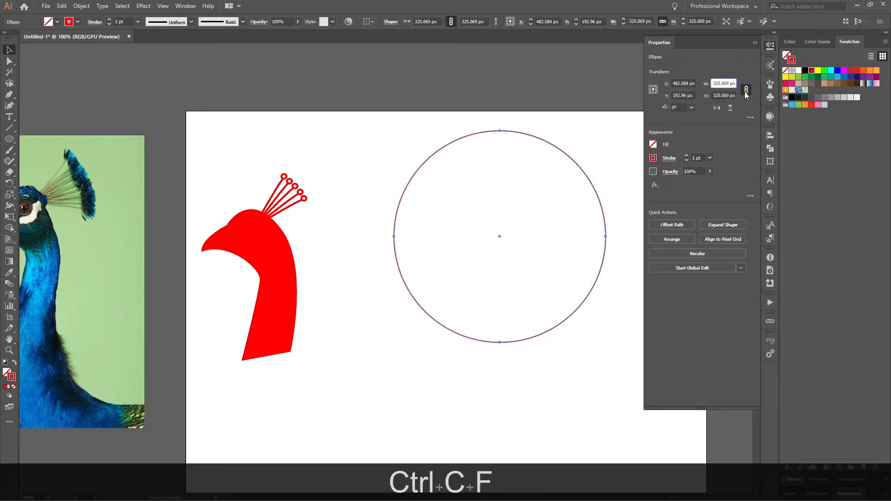
key(End)
text(/1.)
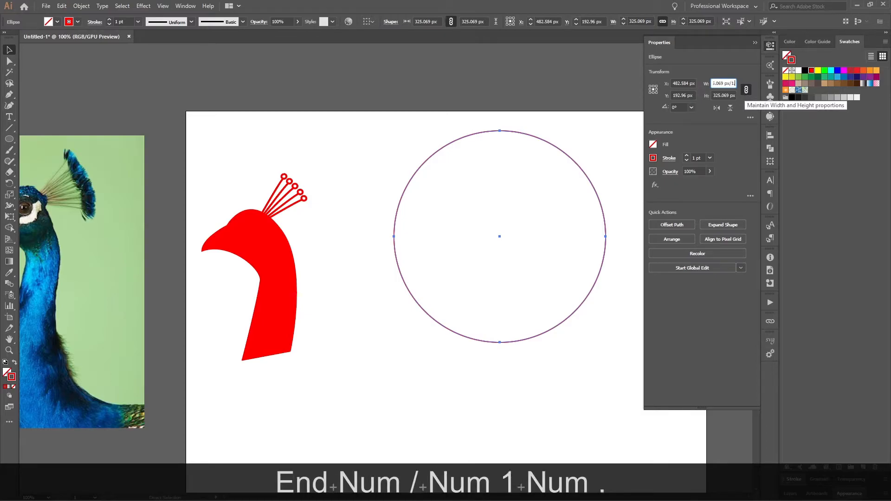
text(16)
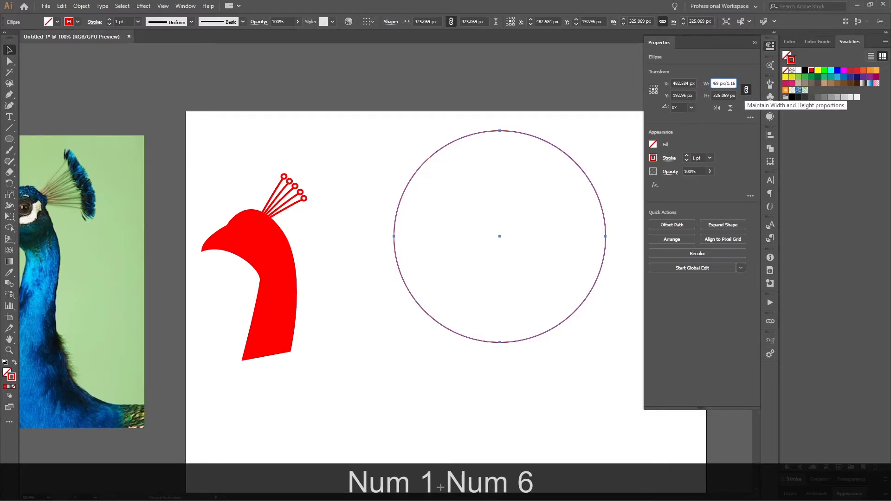
key(BackSpace)
key(BackSpace)
text(618)
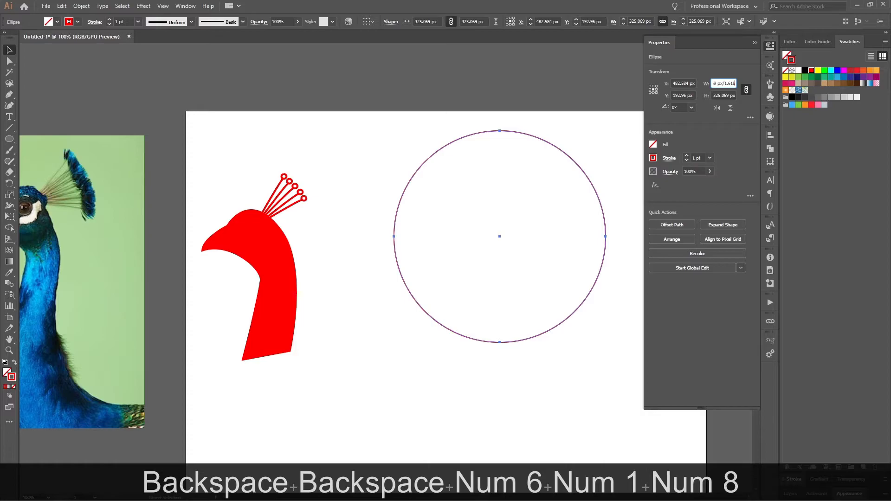
key(Return)
click(581, 147)
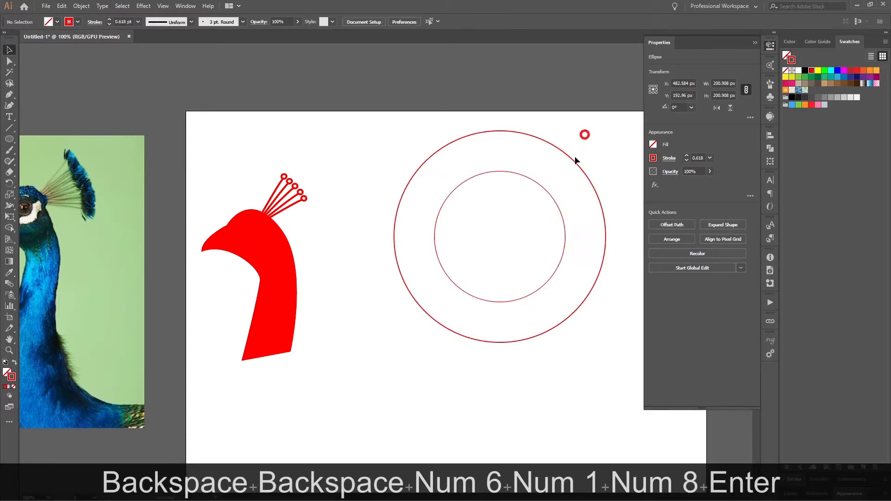
Duplicate the inner circle in place and divide the copy's width by 1.618 to make a third concentric circle
click(558, 204)
key(ctrl+c)
key(ctrl+f)
click(725, 84)
key(End)
text(/1.618)
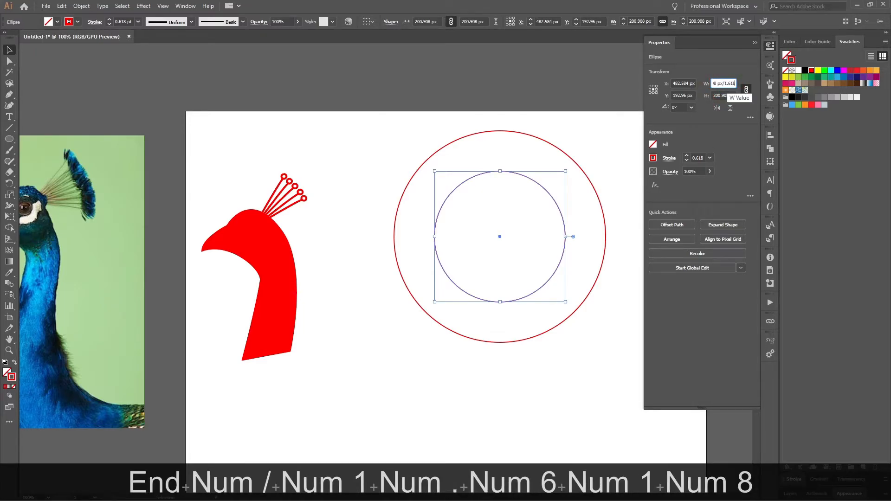
key(Return)
Duplicate the third circle in place and divide the copy's width by 1.618 to make a fourth concentric circle
key(ctrl+c)
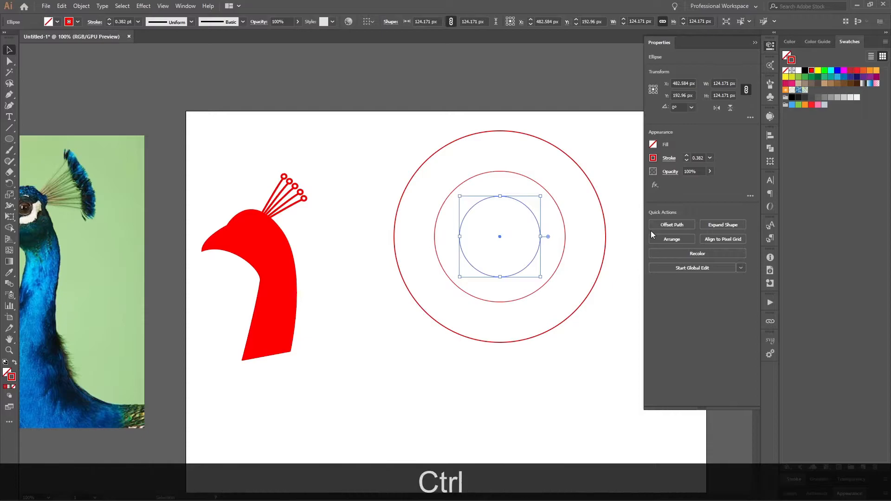
key(ctrl+f)
click(729, 83)
key(End)
text(/1.618)
key(Return)
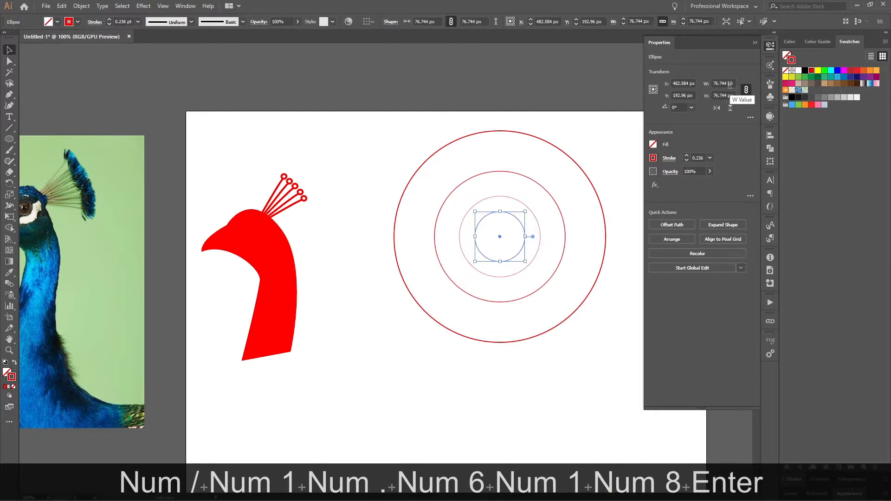
click(590, 153)
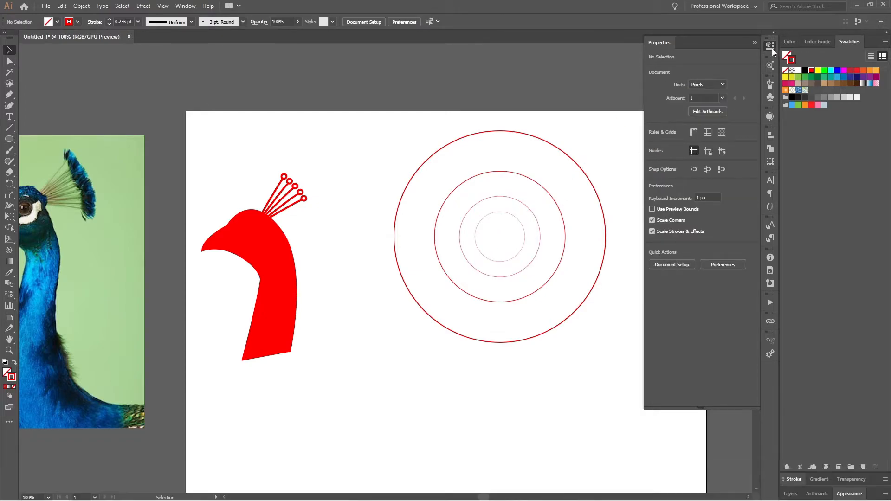
click(772, 47)
Select the four concentric circles and move them to the right edge of the artboard
drag(553, 213, 552, 213)
click(633, 238)
key(space)
drag(360, 275, 265, 219)
drag(586, 79, 380, 269)
drag(448, 190, 599, 189)
click(456, 291)
Group the peacock head with its crest and move the group toward the middle of the artboard
click(223, 197)
click(285, 132)
drag(281, 105, 160, 195)
key(ctrl+g)
drag(223, 216, 346, 227)
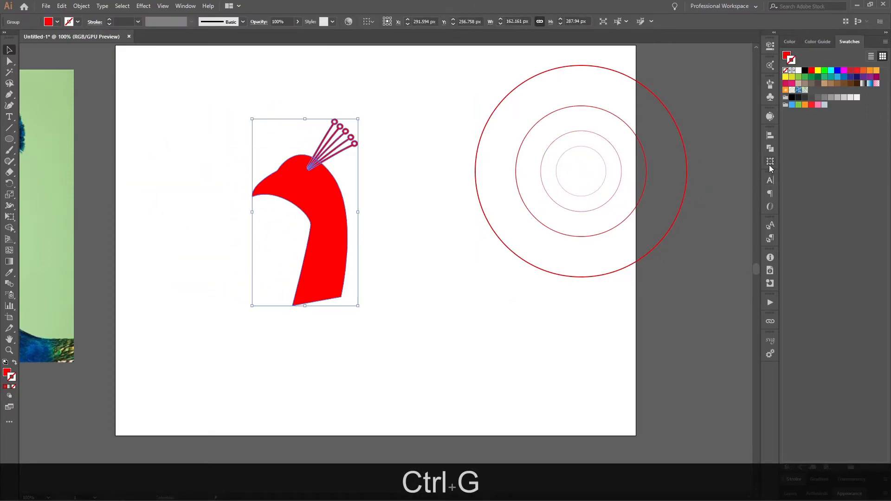
Merge the grouped head and crest into one shape with the Pathfinder's Unite operation
click(770, 148)
click(663, 159)
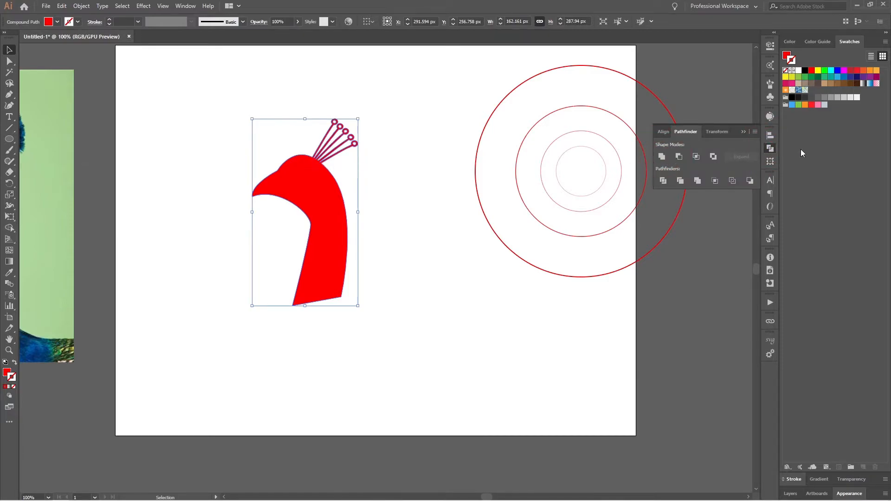
click(770, 148)
click(611, 241)
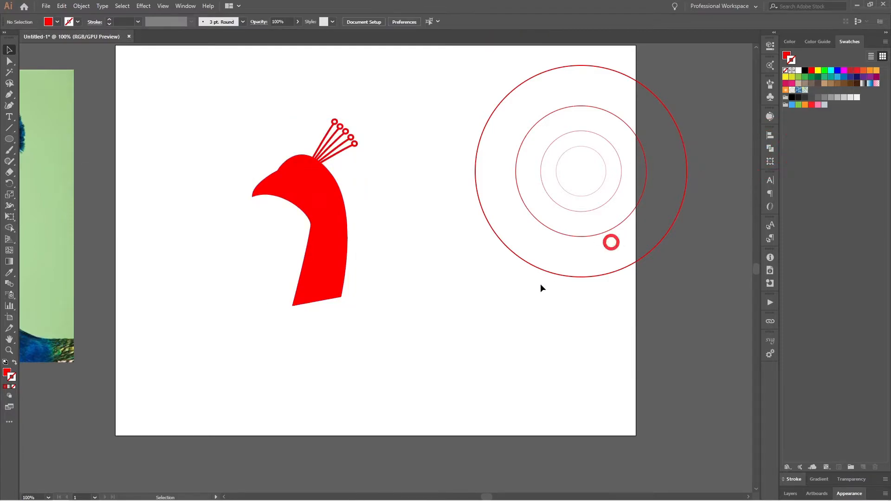
Place the second-largest circle around the head and crest, and the largest circle around the whole peacock with the circles' tops level
click(579, 237)
drag(615, 229, 344, 231)
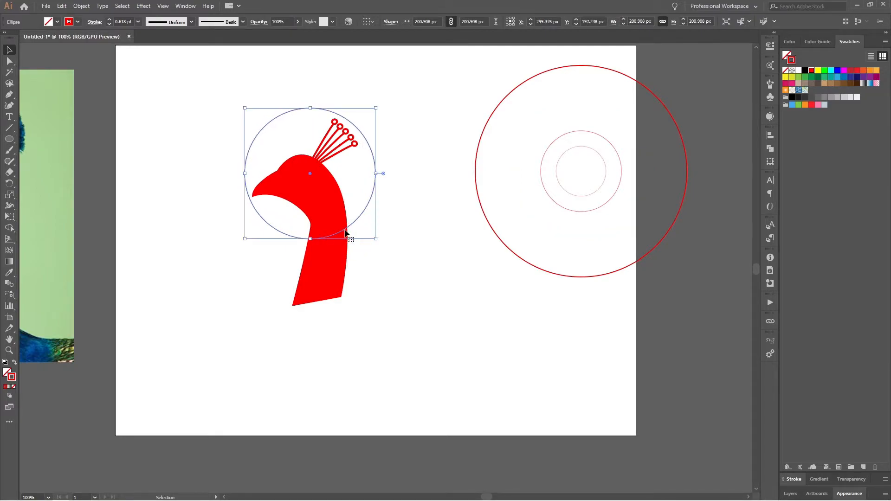
click(577, 277)
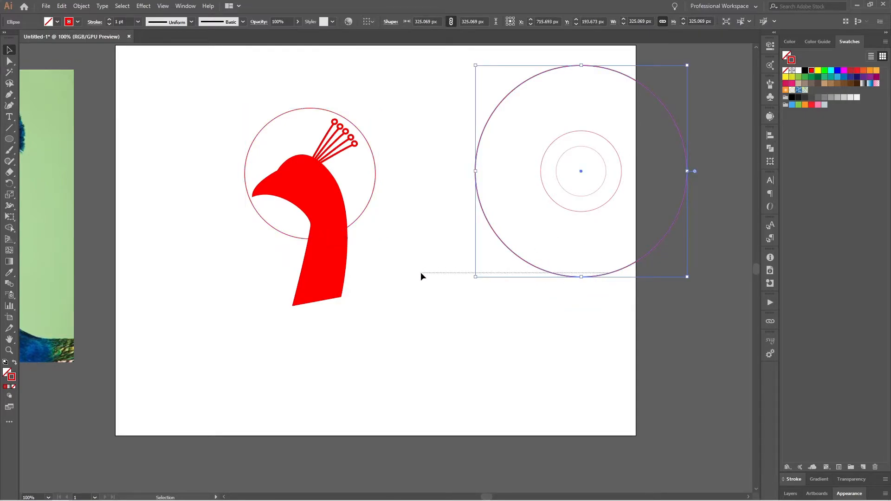
drag(625, 271, 356, 314)
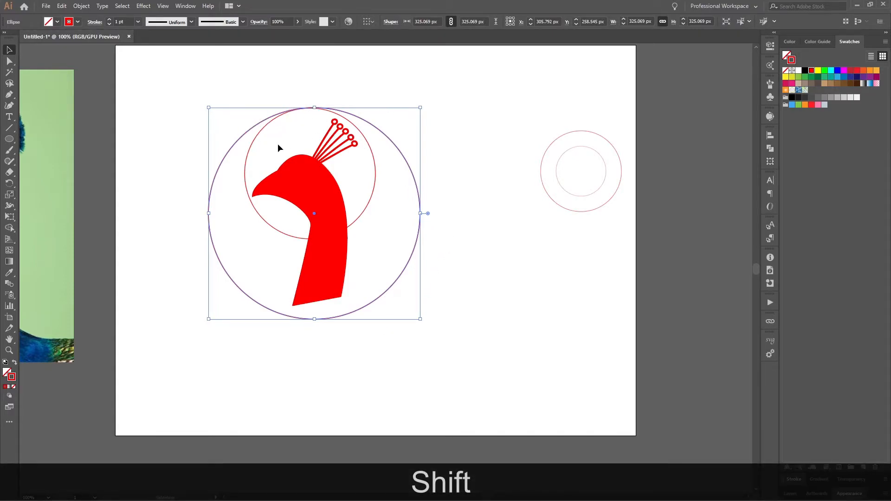
Select the two circles around the peacock and align their centers horizontally
shift+click(249, 150)
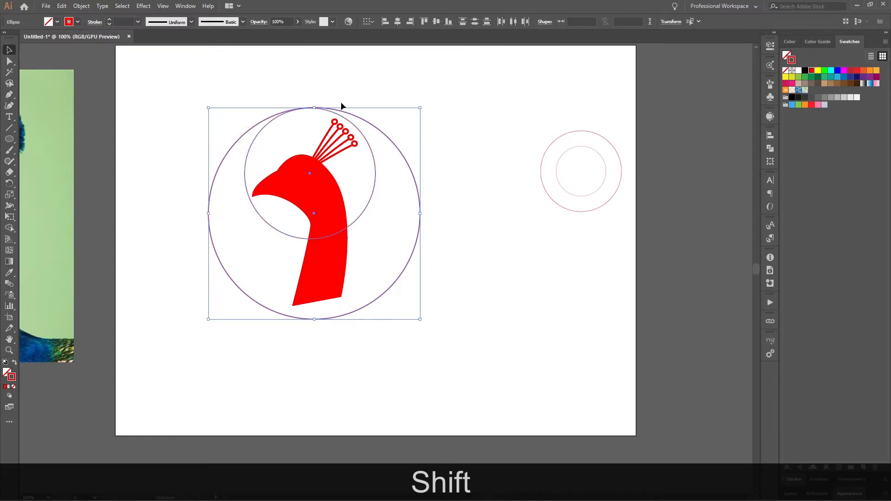
click(263, 126)
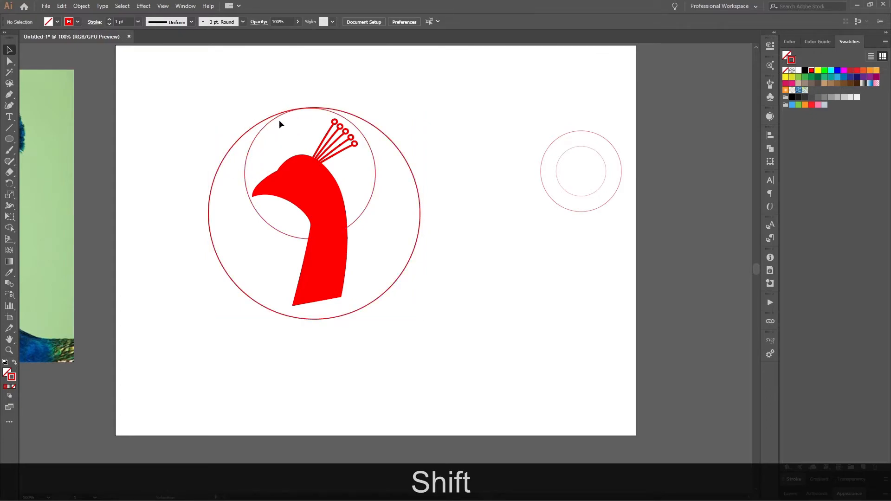
click(313, 109)
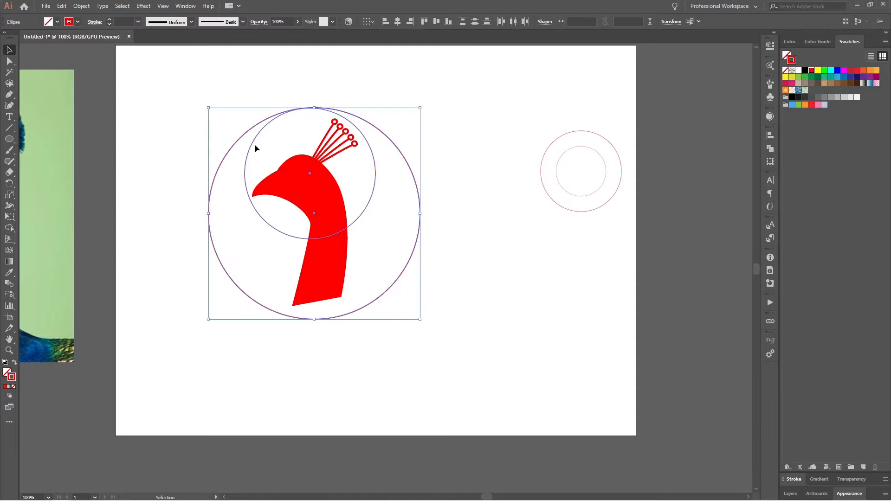
click(397, 22)
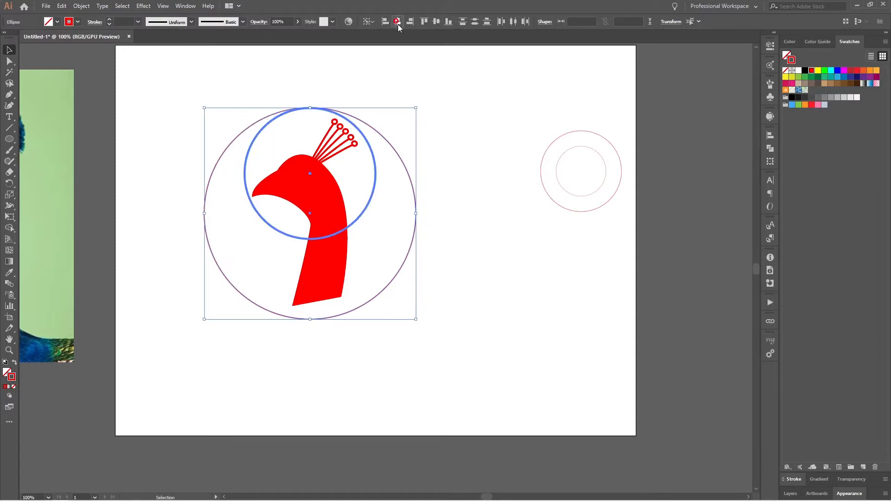
click(507, 154)
click(414, 126)
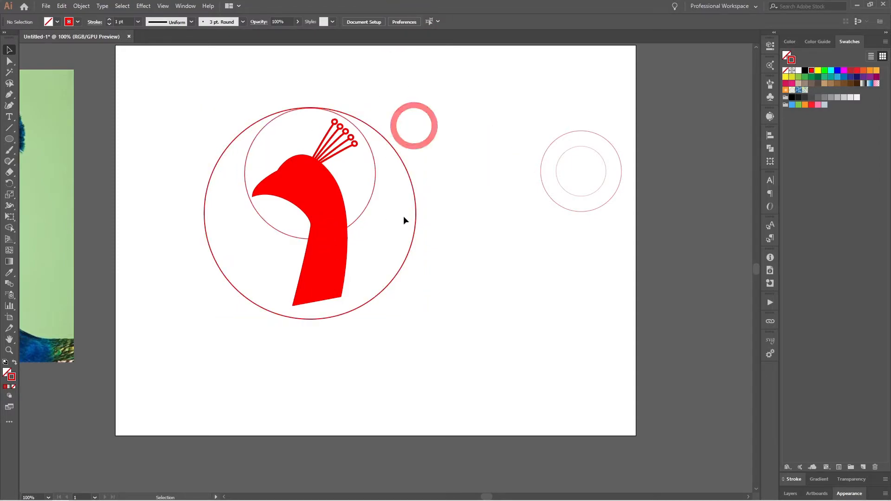
Duplicate the largest circle twice around the peacock, offsetting one copy slightly to the right and the other upward
click(392, 282)
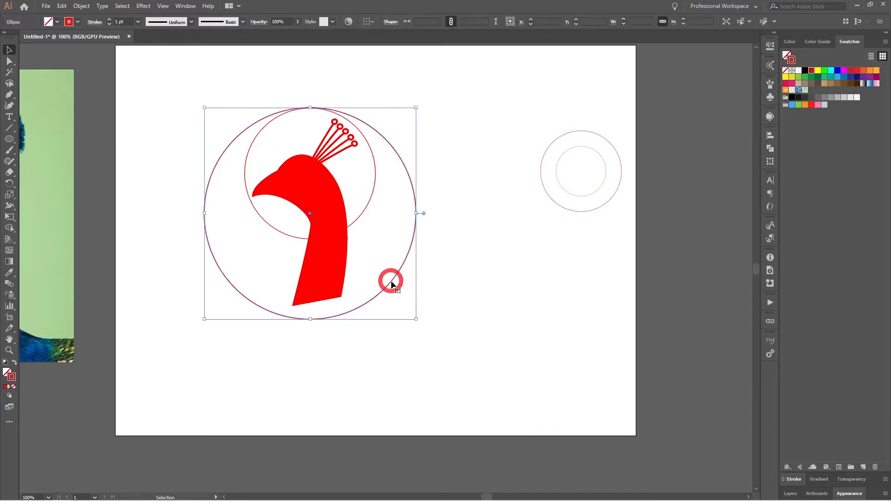
drag(382, 293, 396, 277)
mouse_move(402, 283)
mouse_down()
mouse_move(410, 287)
mouse_move(396, 292)
mouse_move(418, 280)
mouse_move(403, 291)
mouse_up()
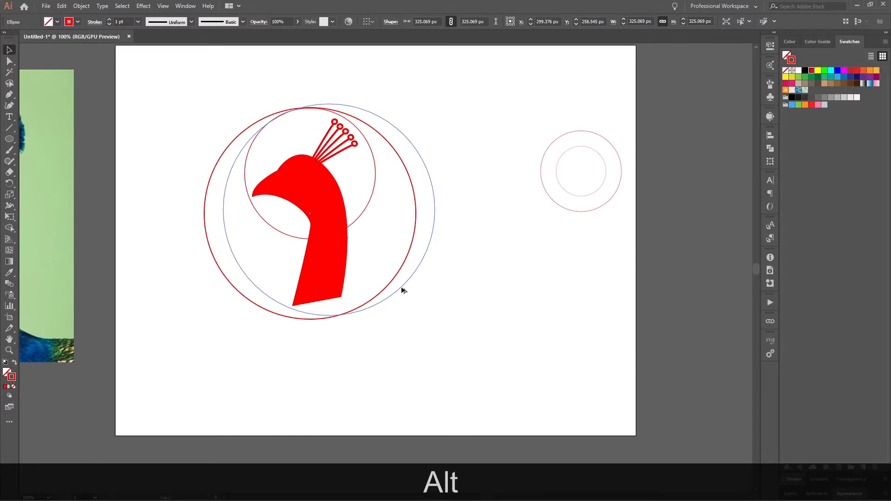
drag(404, 291, 403, 290)
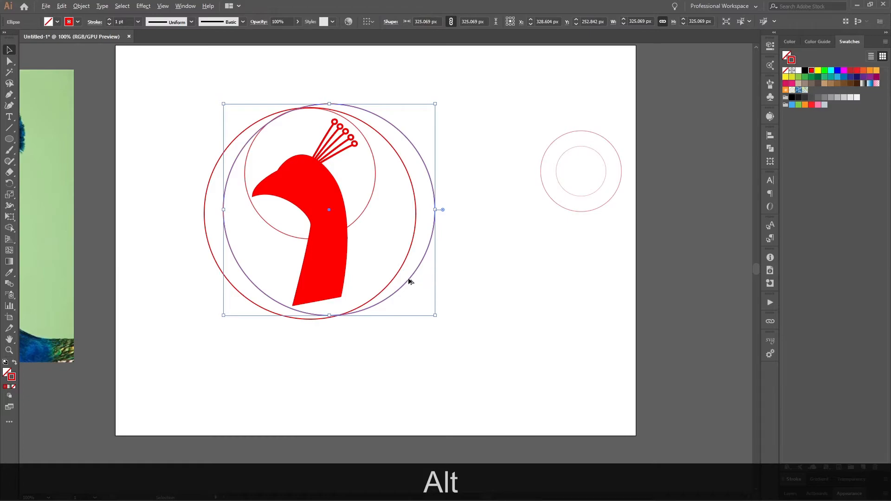
drag(410, 282, 398, 243)
click(402, 343)
Try to lengthen the peacock's neck by moving the anchor points at its base downward
scroll(275, 325, up, 1)
drag(307, 298, 333, 267)
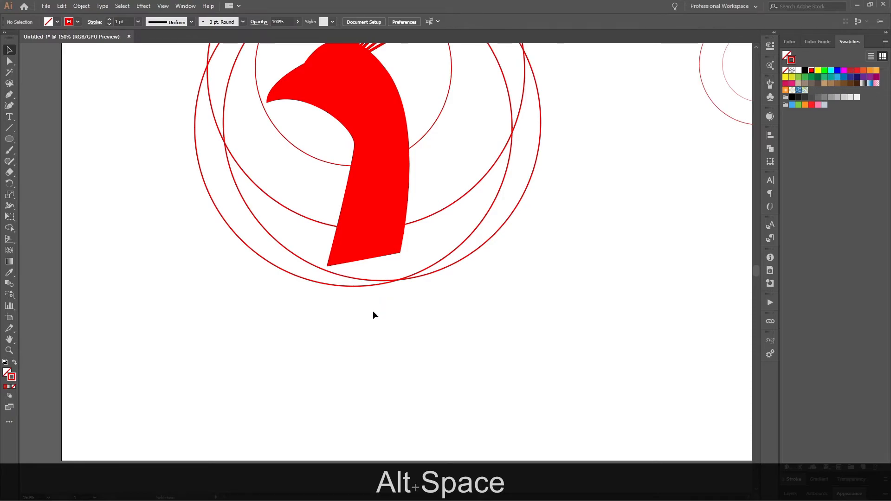
key(a)
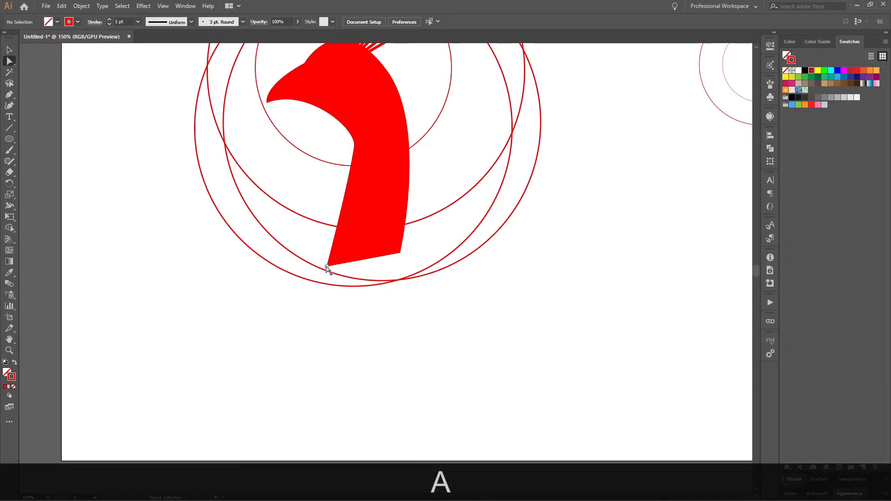
click(328, 266)
click(317, 254)
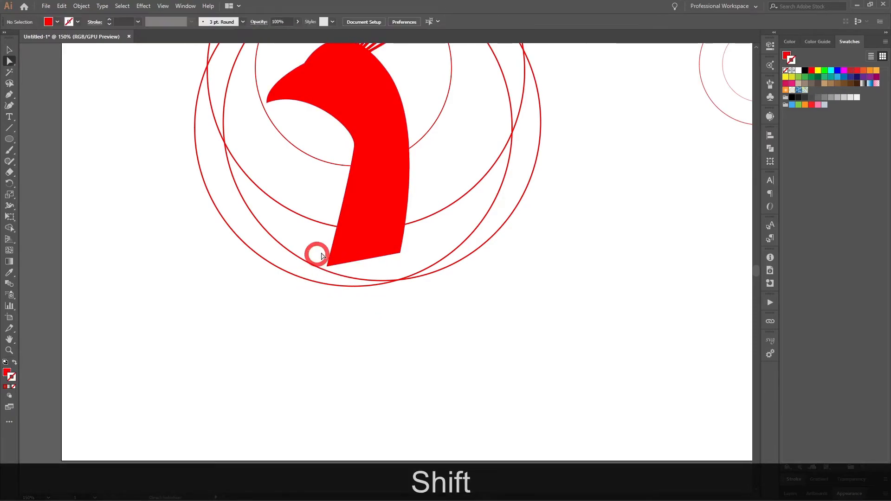
drag(416, 259, 420, 244)
key(shift+Down)
key(shift+Down)
key(shift+Down)
key(shift+Down)
key(ctrl+z)
key(ctrl+z)
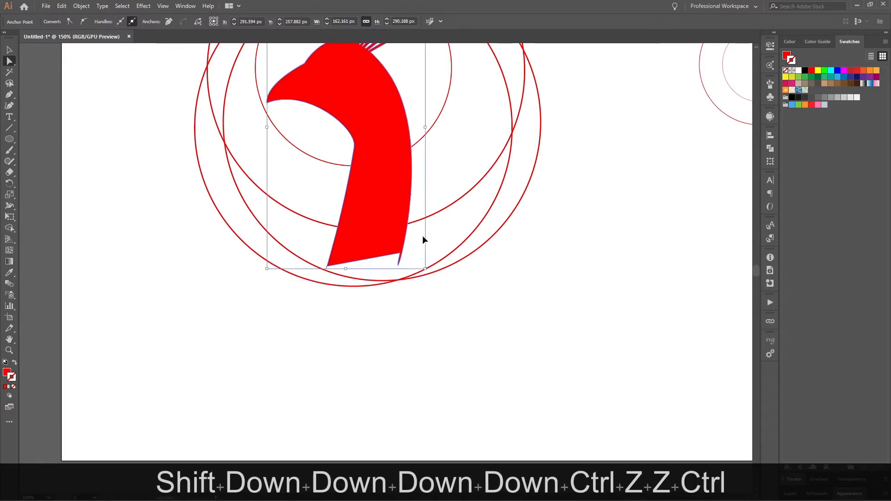
key(ctrl+z)
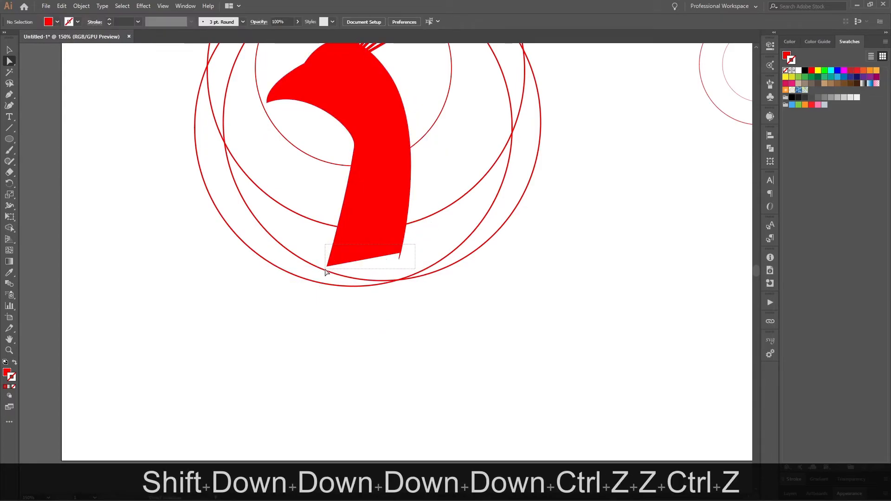
Extend the neck past the circles by moving its bottom anchor points about 50 px down and 10 px left
drag(325, 270, 325, 270)
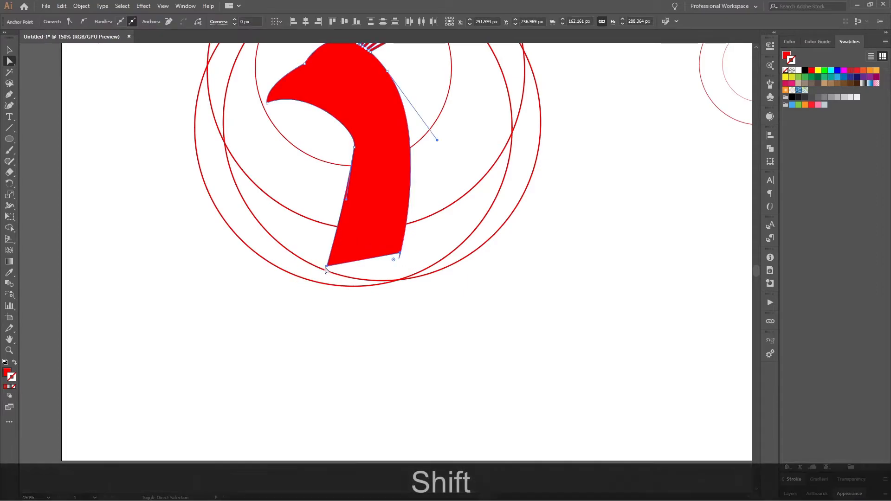
key(shift+Down)
key(shift+Down)
key(shift+Down)
key(shift+Left)
key(shift+Down)
key(shift+Down)
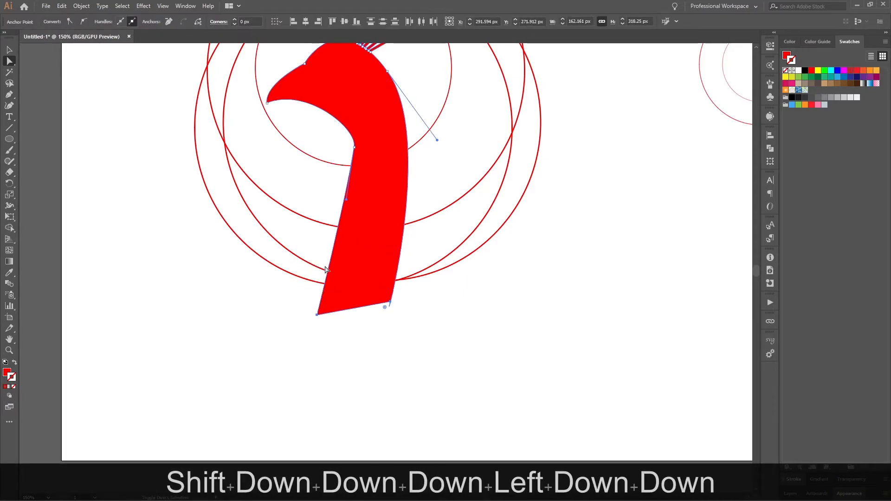
key(shift+Left)
key(shift+Right)
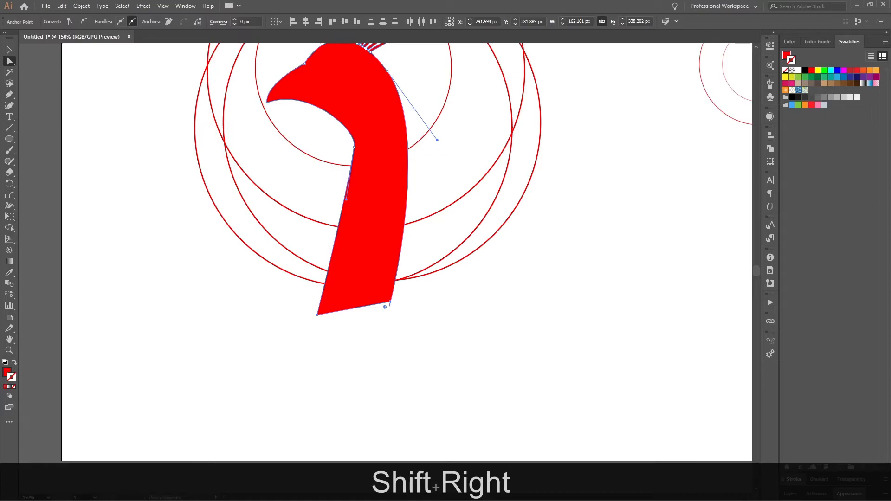
key(v)
click(513, 310)
Select the peacock and its surrounding circles, and cut the peacock silhouette out of them with the Shape Builder tool
scroll(447, 211, down, 3)
scroll(443, 186, right, 1)
click(405, 171)
click(456, 108)
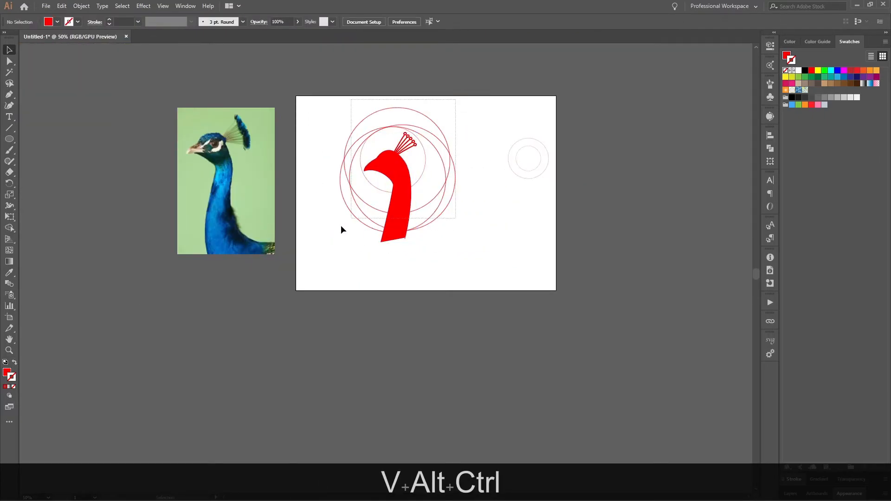
drag(348, 222, 319, 249)
key(shift+m)
scroll(396, 187, up, 2)
scroll(397, 187, up, 3)
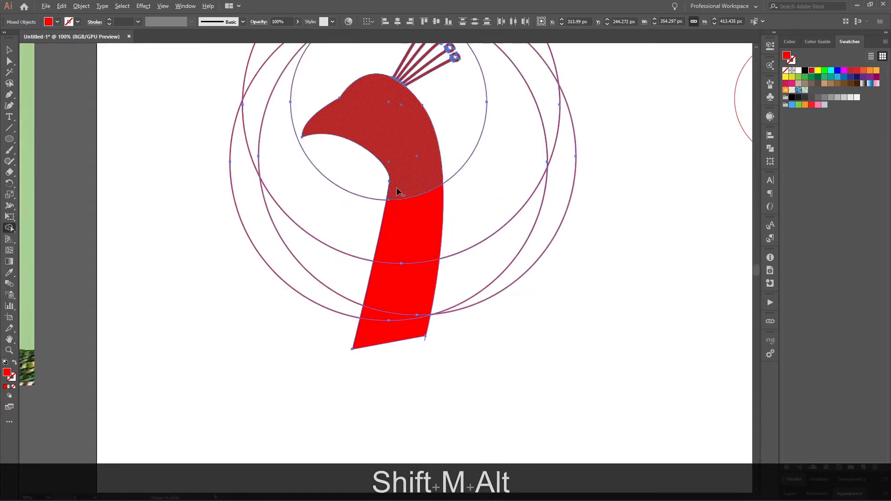
mouse_move(410, 175)
mouse_down()
mouse_move(405, 244)
mouse_move(378, 328)
mouse_up()
Build red Shape Builder regions from the innermost circle, the inner sections beside the neck, and the outer lower-left crescent
scroll(417, 211, up, 5)
drag(399, 282, 396, 286)
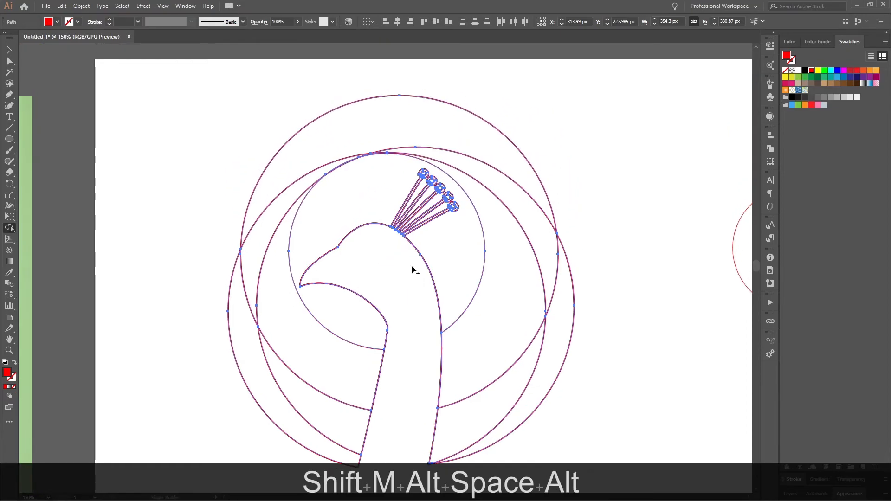
click(450, 258)
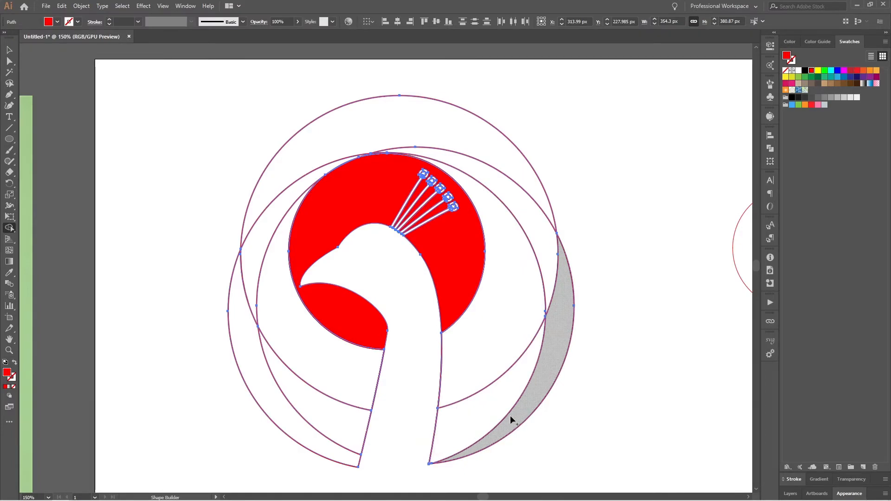
mouse_move(467, 427)
mouse_down()
mouse_move(481, 360)
mouse_move(528, 368)
mouse_up()
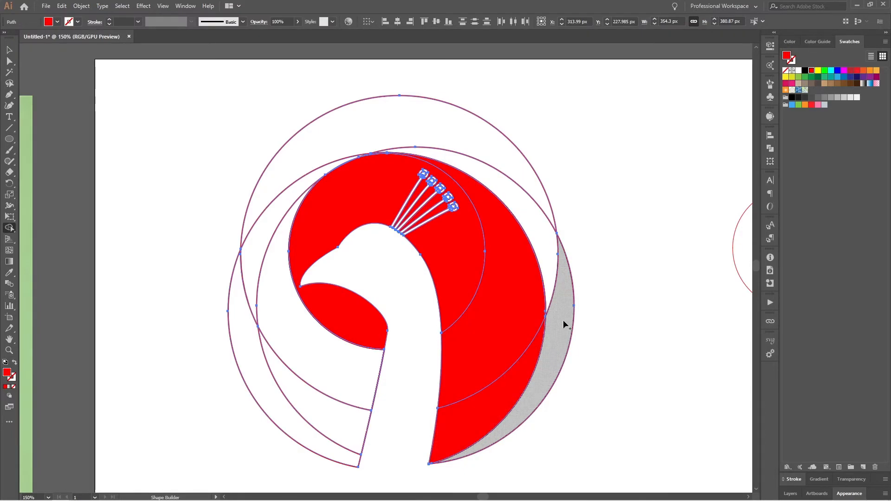
click(293, 316)
click(316, 416)
click(288, 426)
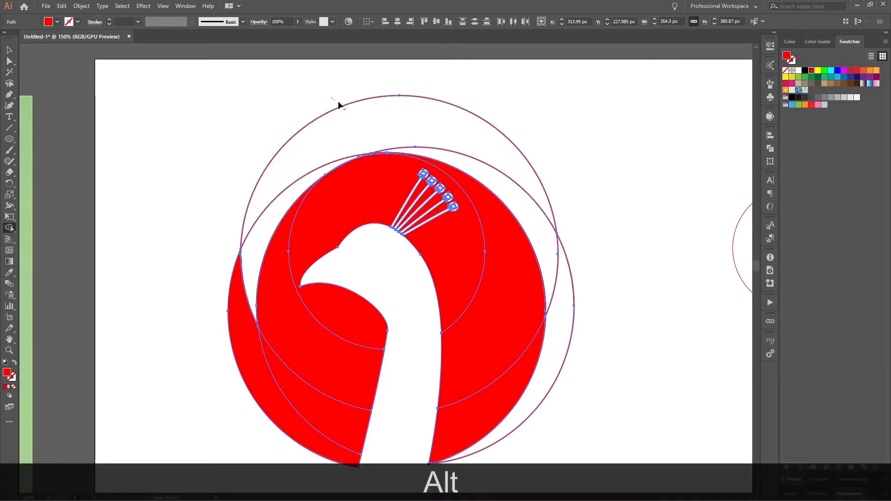
Remove the cap protruding above the other circles and fill the remaining outer crescents on both sides red
alt+click(352, 109)
click(264, 235)
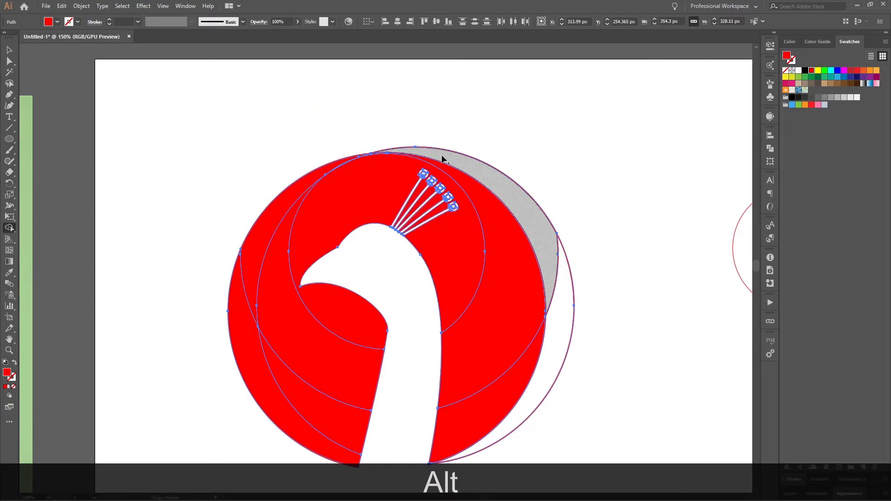
scroll(560, 297, down, 2)
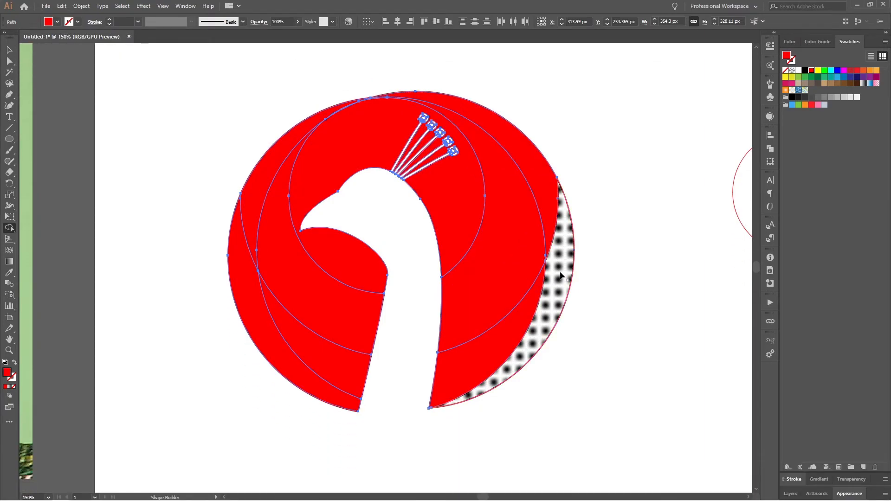
click(562, 276)
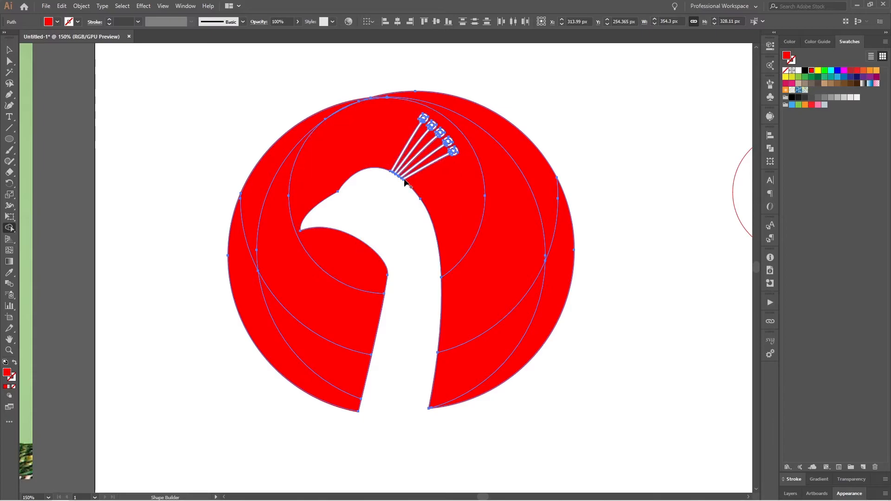
Cut the red rings and centers out of the five crest-tip circles, leaving each tip solid white
scroll(398, 153, up, 1)
scroll(398, 153, up, 4)
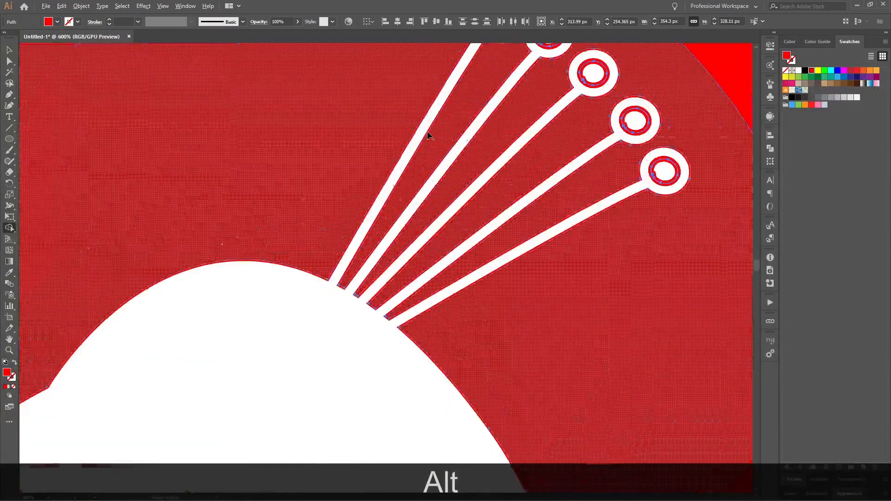
scroll(417, 155, down, 1)
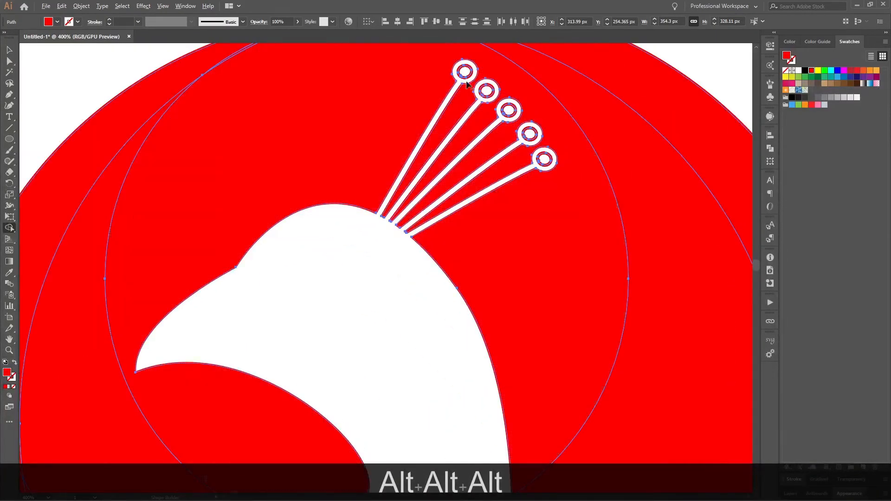
scroll(466, 76, down, 2)
scroll(473, 79, up, 2)
alt+click(493, 98)
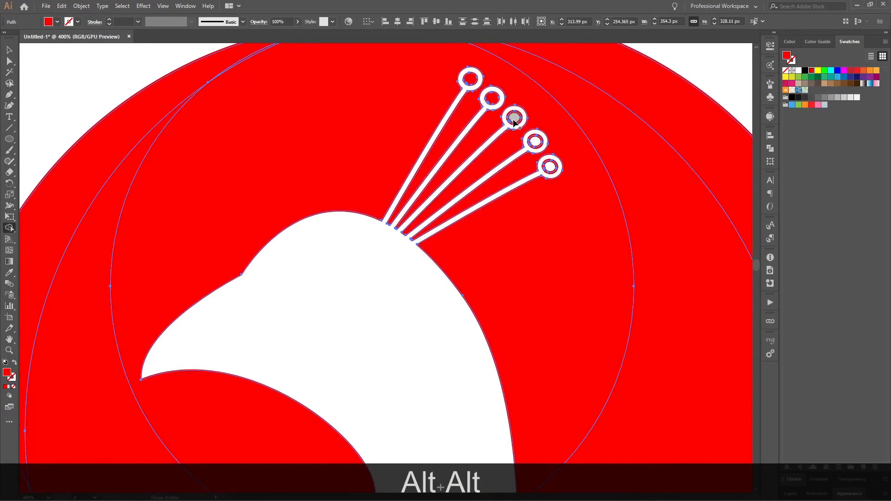
alt+click(535, 142)
scroll(549, 168, down, 2)
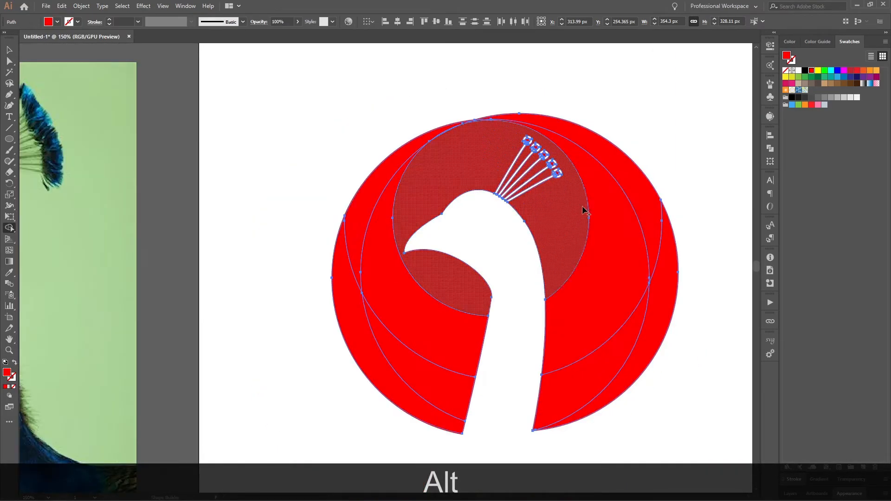
scroll(548, 158, up, 1)
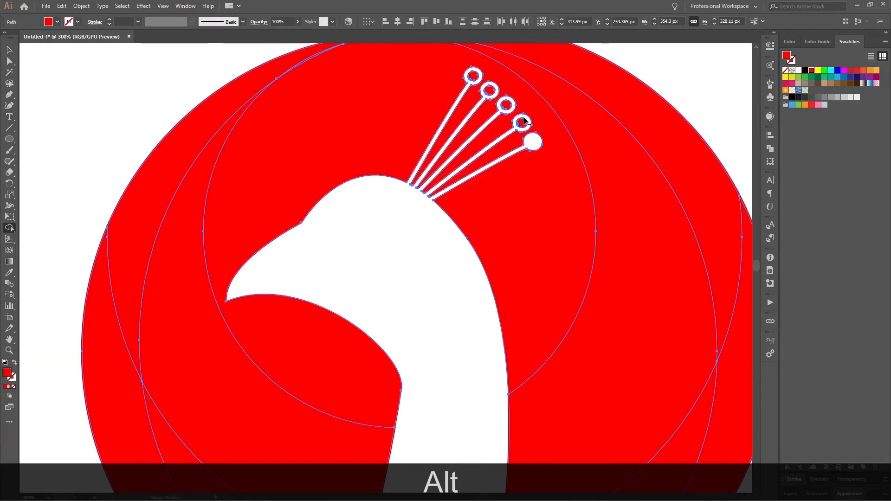
alt+click(523, 121)
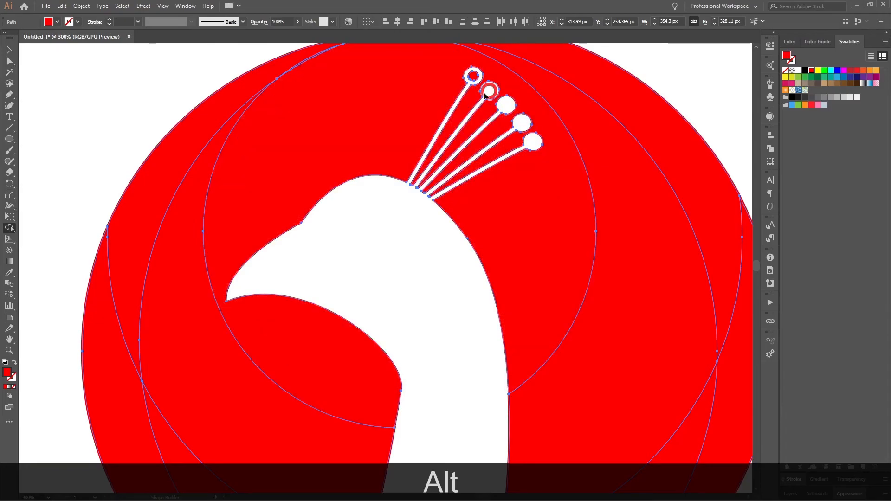
alt+click(475, 79)
Fill the innermost circle behind the peacock's head with the blue swatch using Shape Builder
scroll(548, 196, down, 2)
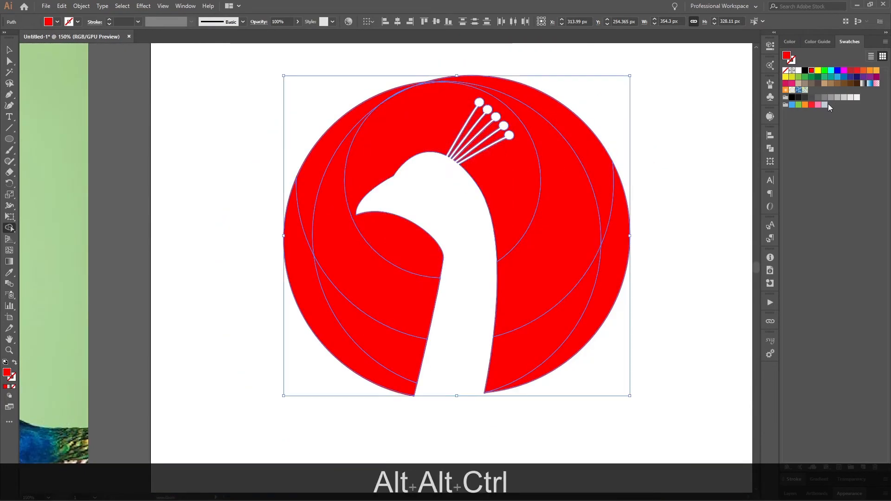
scroll(515, 185, right, 1)
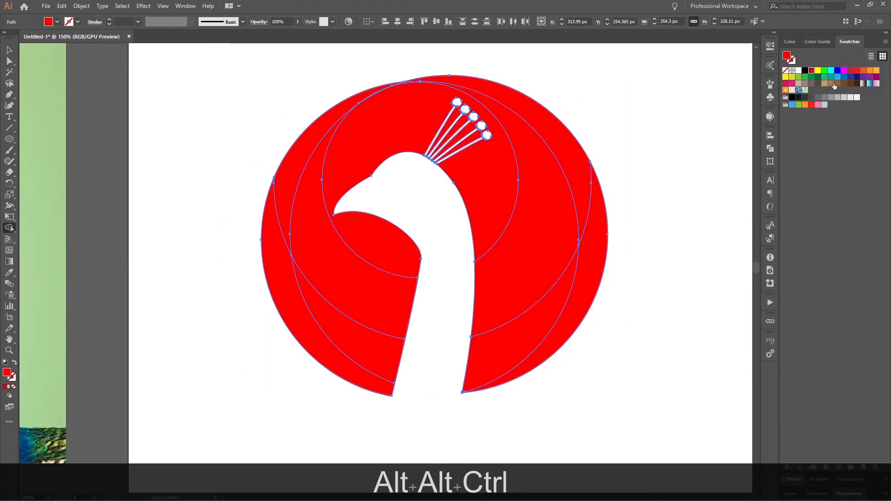
scroll(371, 212, down, 3)
drag(276, 220, 343, 219)
scroll(455, 217, up, 4)
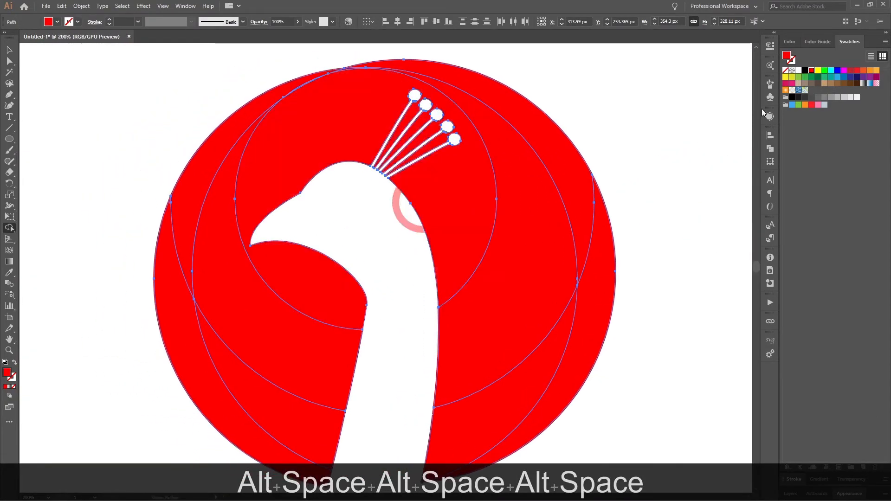
click(844, 77)
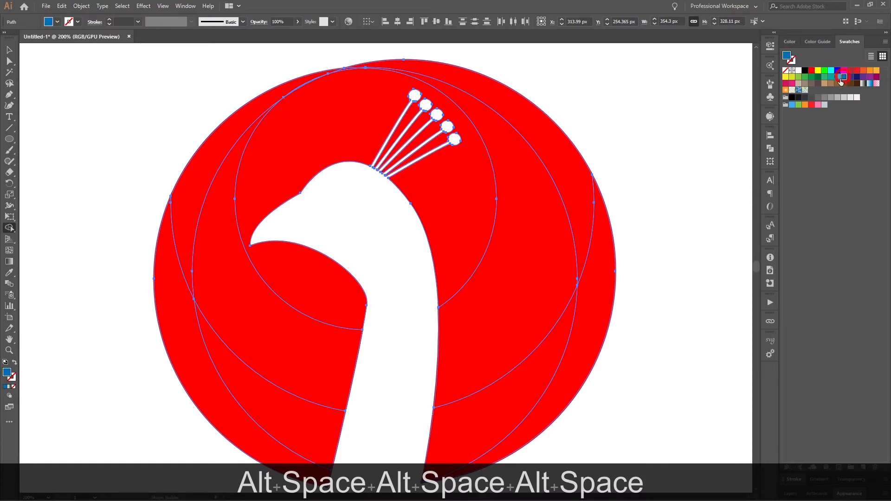
click(324, 118)
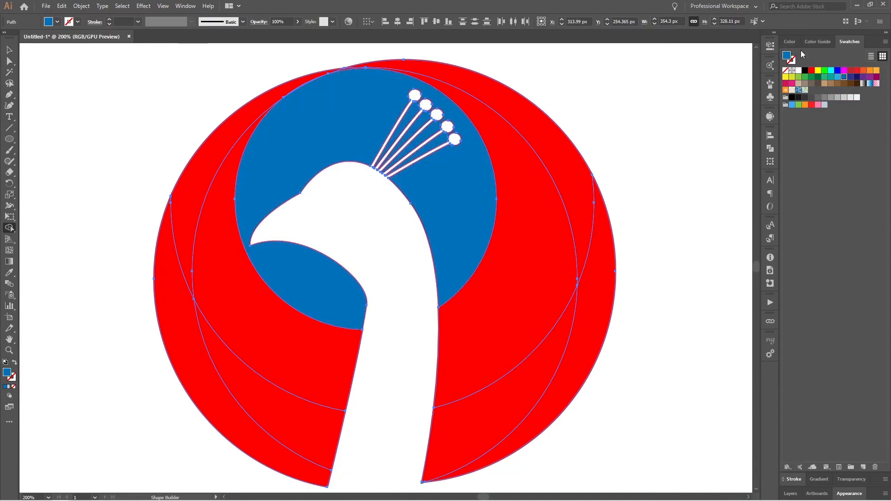
Mix the lighter blue 0088BC and fill the sections surrounding the innermost circle on both sides of the neck
click(791, 41)
drag(833, 75, 836, 74)
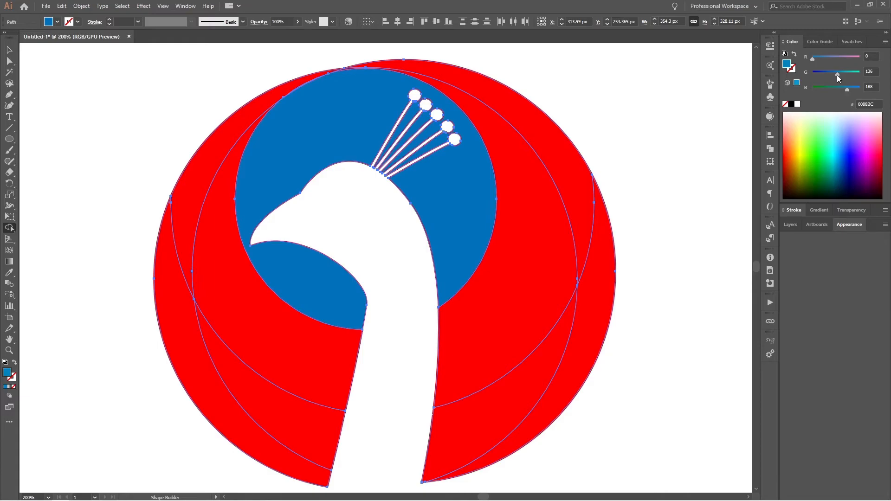
click(229, 267)
click(548, 235)
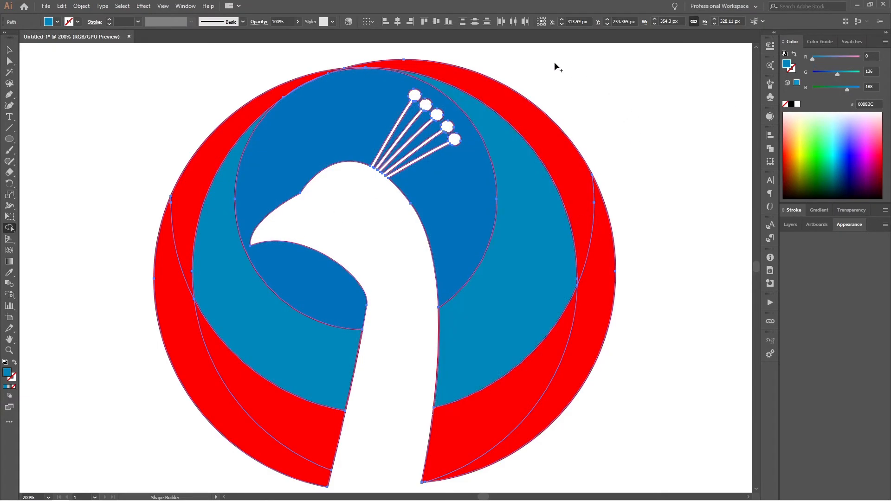
Mix the teal 00B5BC and fill the merged outer crescents on both sides of the logo
drag(837, 74, 846, 74)
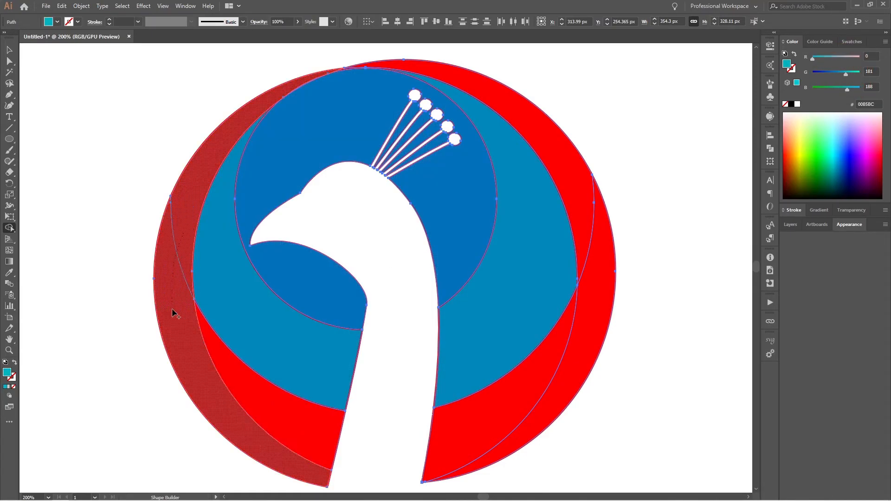
click(188, 335)
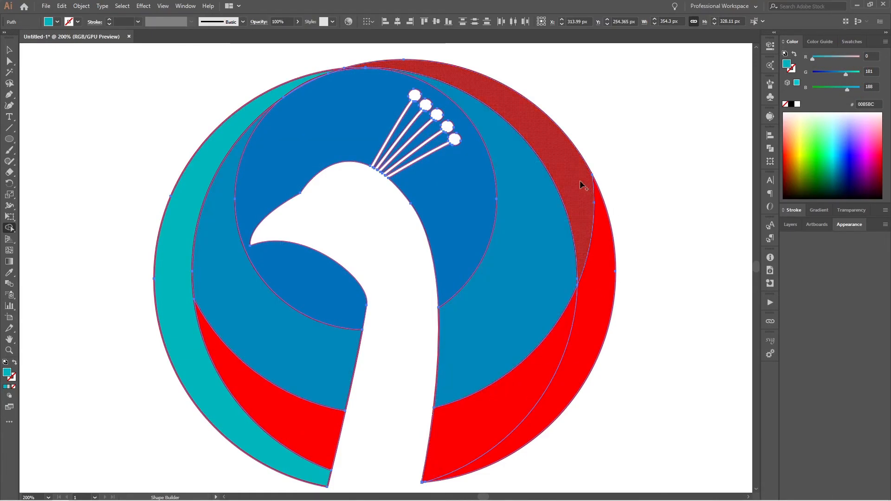
click(601, 283)
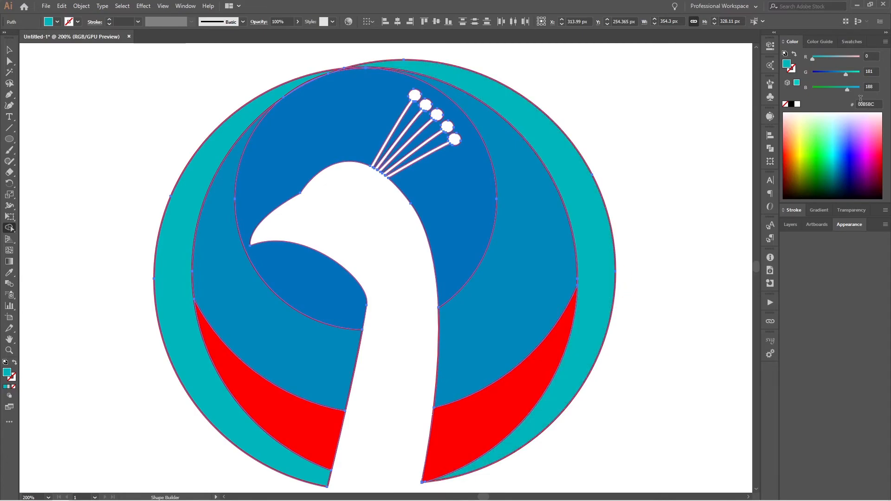
Mix the brighter teal 00CEBC and fill the remaining red lower sections on both sides of the neck
drag(846, 74, 851, 74)
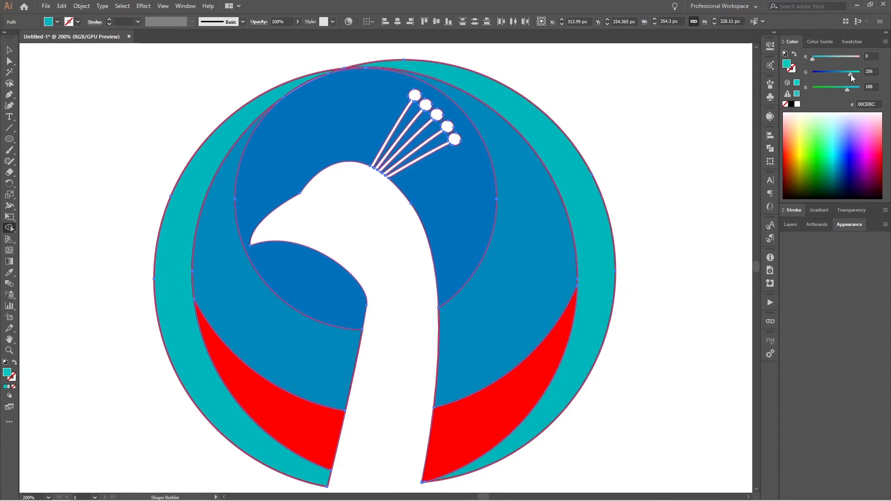
click(501, 424)
click(298, 429)
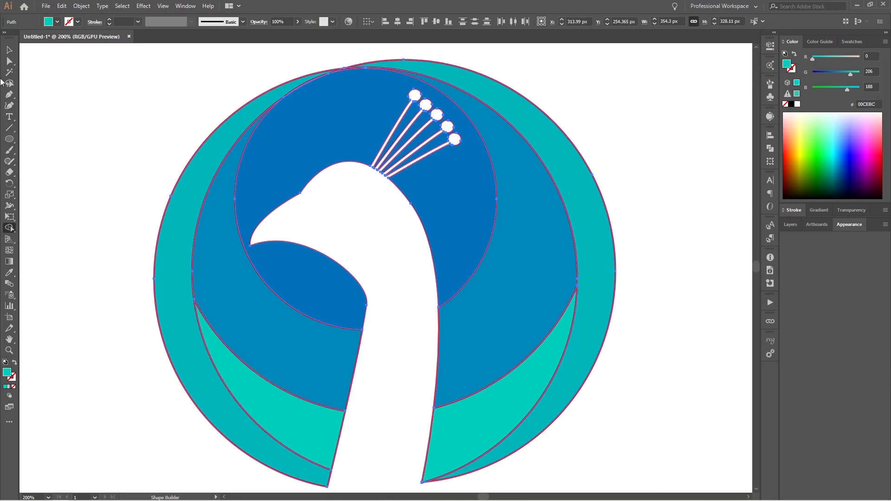
Remove the red stroke from all shapes of the peacock logo
click(6, 49)
scroll(91, 111, down, 2)
drag(91, 88, 377, 365)
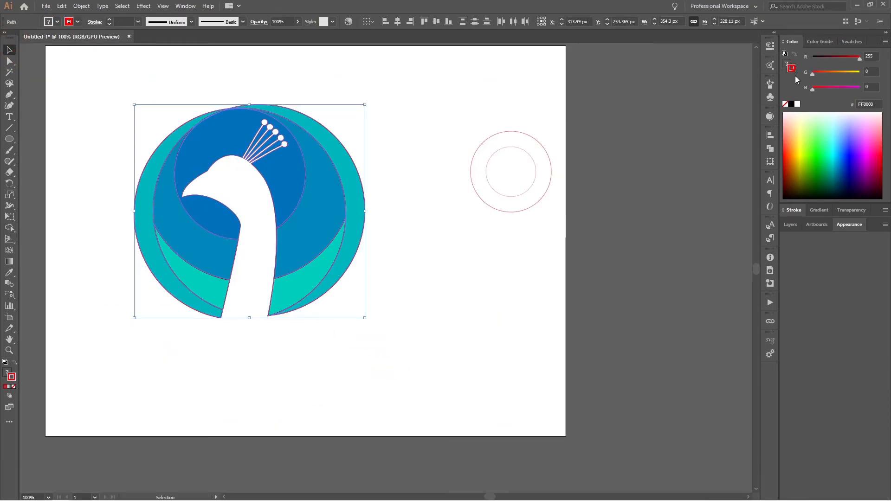
click(785, 104)
click(397, 363)
scroll(244, 296, down, 1)
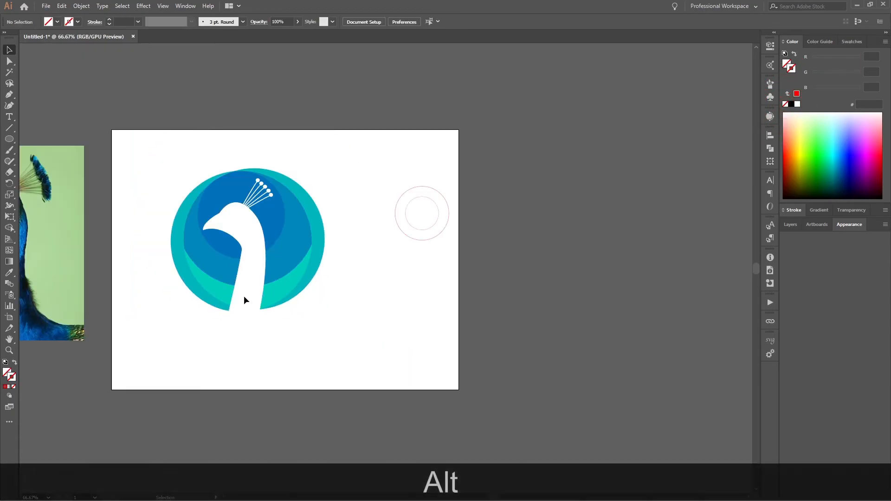
drag(216, 302, 326, 327)
scroll(385, 338, up, 3)
drag(386, 339, 330, 378)
scroll(330, 377, down, 1)
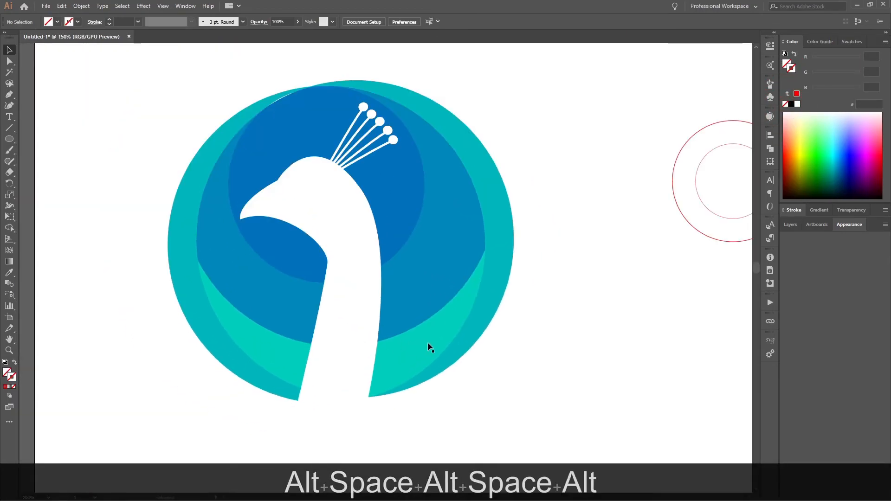
Recolor the sections surrounding the innermost circle on both sides of the neck with the light blue swatch 29ABE2 using Shape Builder
drag(536, 73, 85, 418)
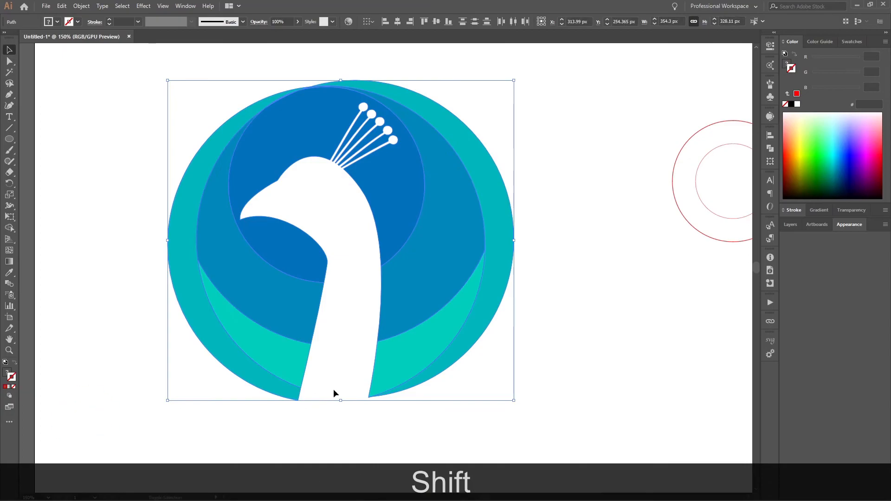
key(shift+m)
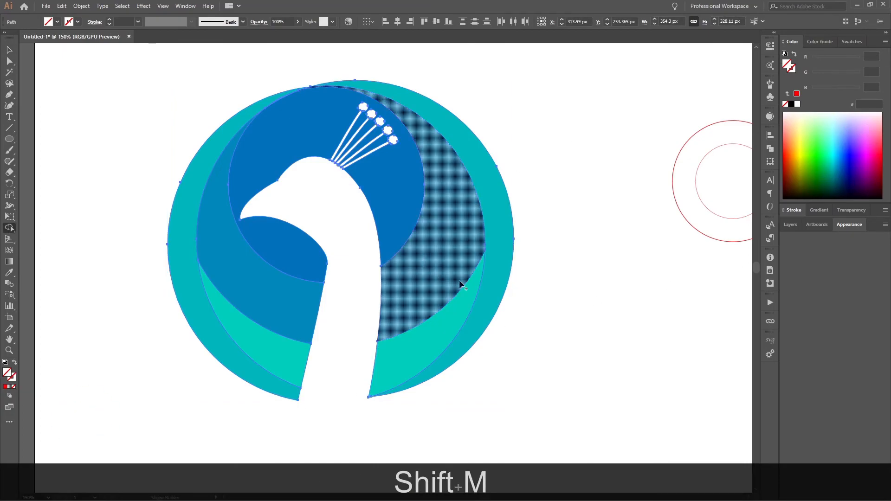
click(847, 42)
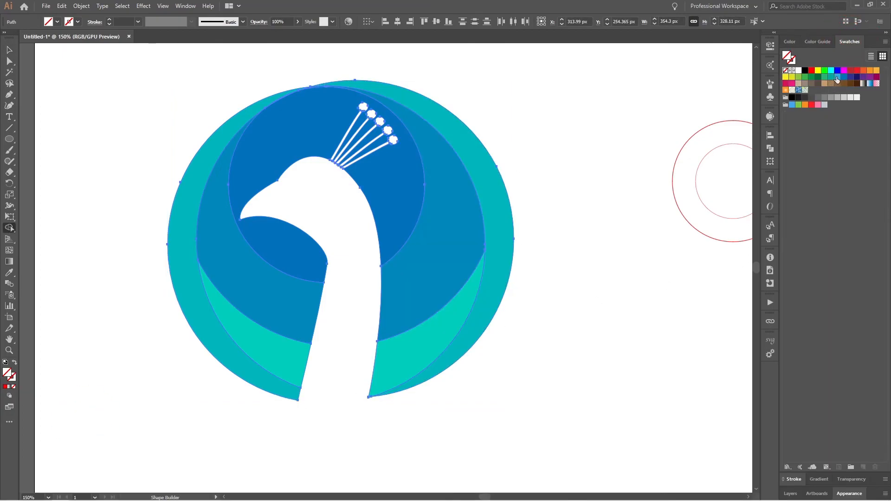
click(434, 241)
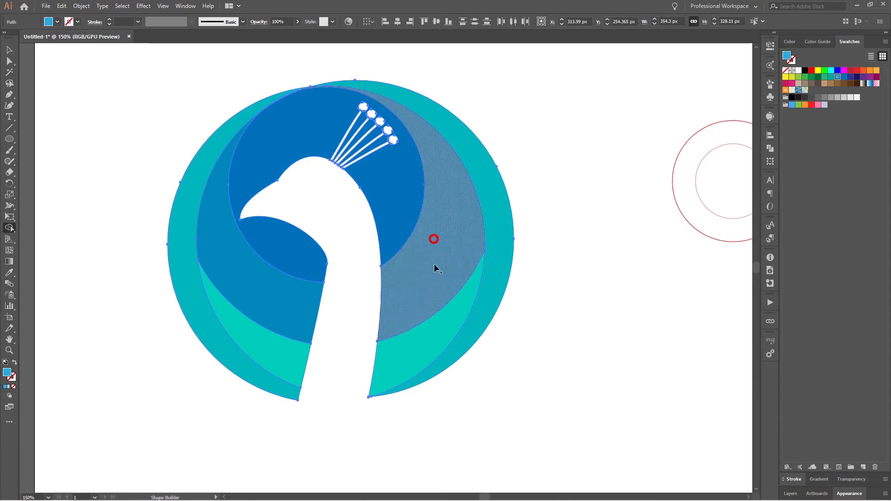
click(280, 303)
Switch the color model to HSB, lower the saturation to 69.91%, and merge the middle and lower sections on each side of the neck in that blue
click(791, 42)
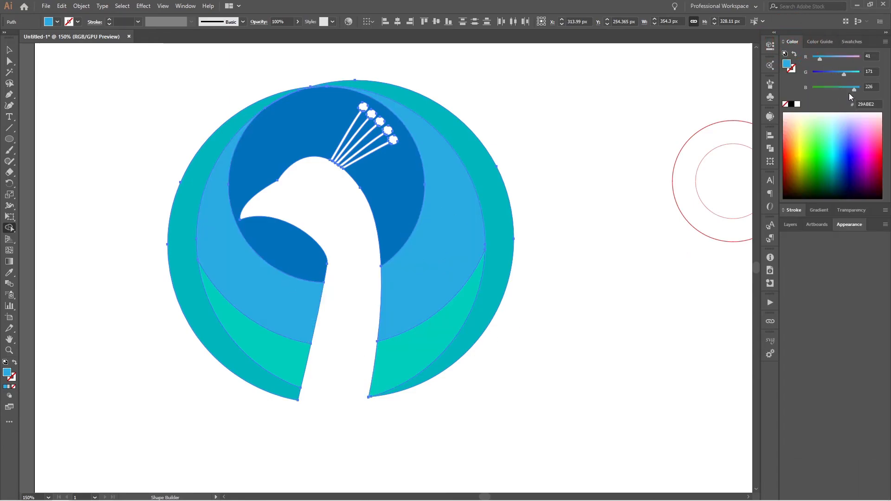
click(885, 41)
click(828, 77)
drag(851, 74, 845, 74)
click(452, 322)
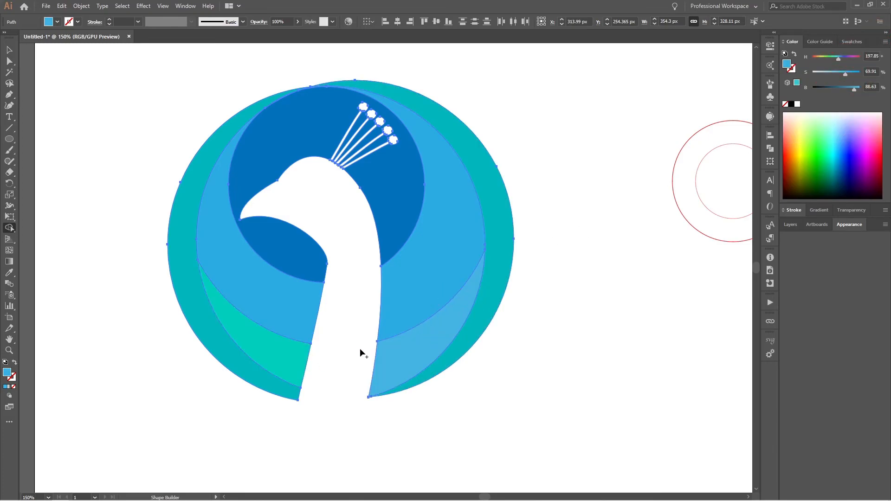
mouse_move(478, 277)
mouse_down()
mouse_move(459, 268)
mouse_move(430, 330)
mouse_up()
drag(239, 302, 268, 349)
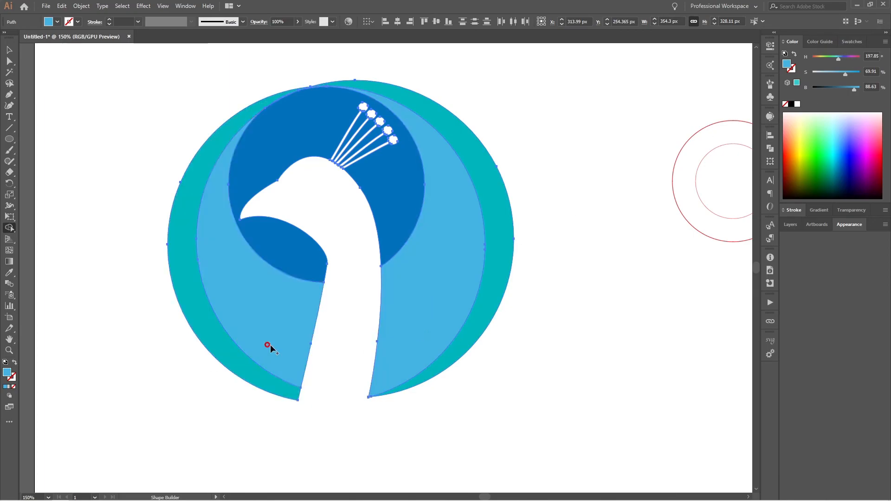
Lower the fill's saturation to 53.98% and recolor the outer crescents on both sides of the logo
drag(842, 74, 838, 75)
click(193, 307)
click(508, 253)
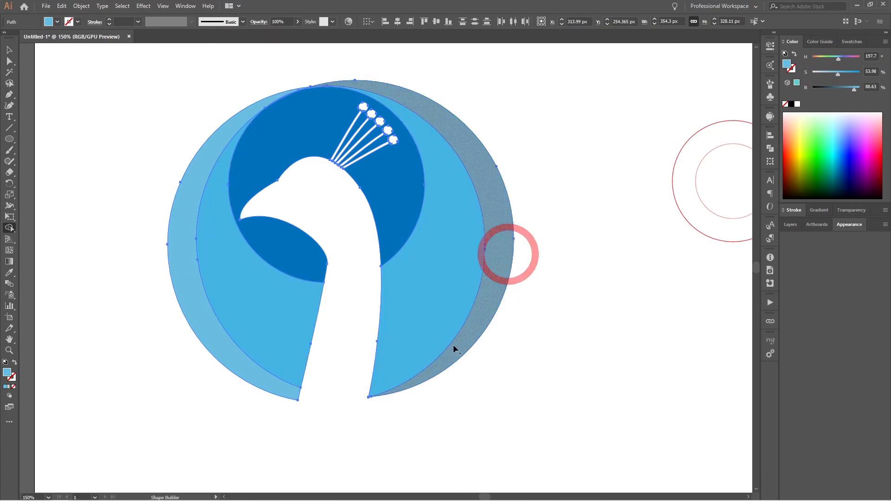
click(10, 50)
click(122, 115)
Inspect the finished blue peacock logo as a whole on the artboard
scroll(186, 189, down, 3)
scroll(229, 215, up, 2)
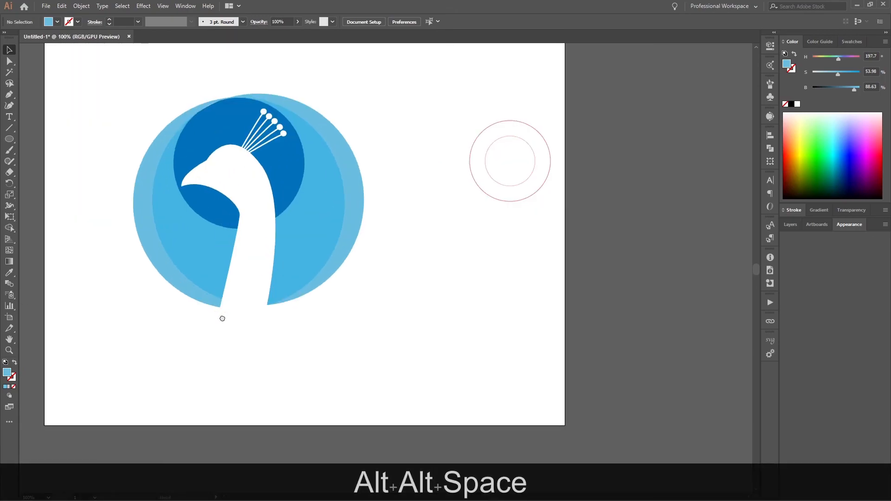
drag(216, 314, 265, 339)
scroll(256, 353, down, 2)
scroll(271, 336, up, 2)
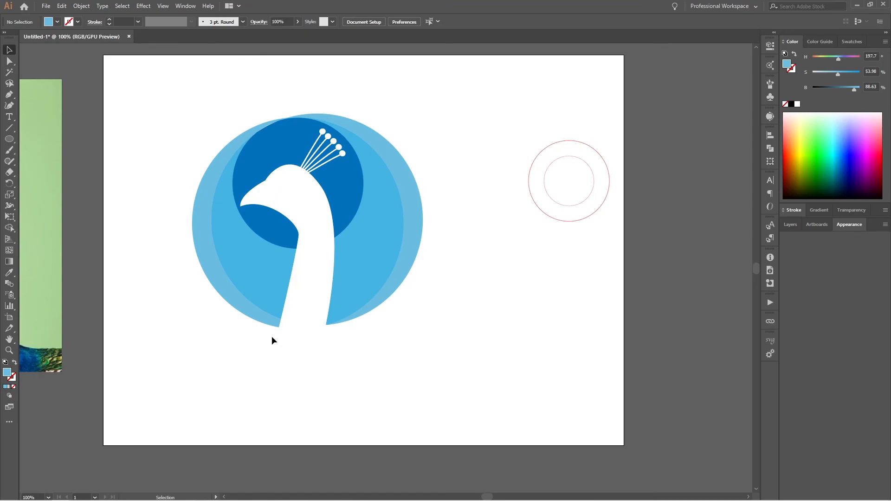
click(4, 48)
drag(136, 96, 491, 423)
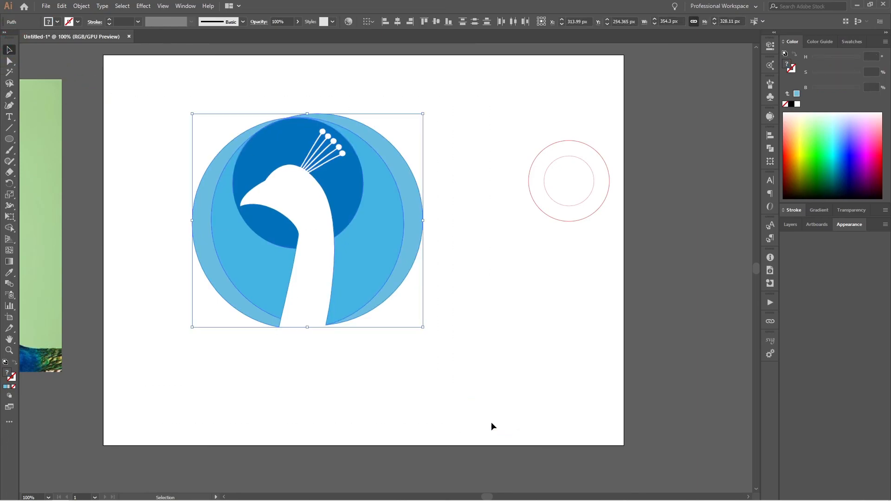
click(484, 375)
key(space)
drag(355, 384, 494, 386)
key(space)
drag(365, 280, 284, 256)
click(448, 363)
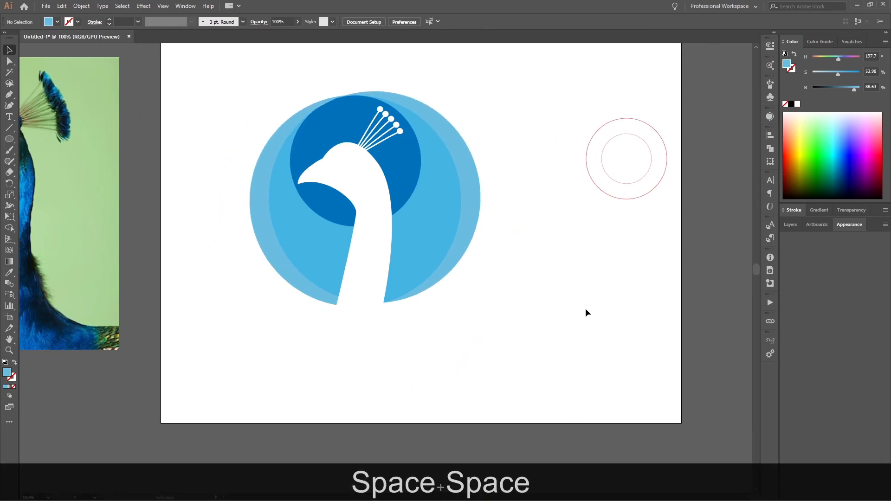
Minimize Illustrator and the browser window behind it to show the desktop
click(858, 5)
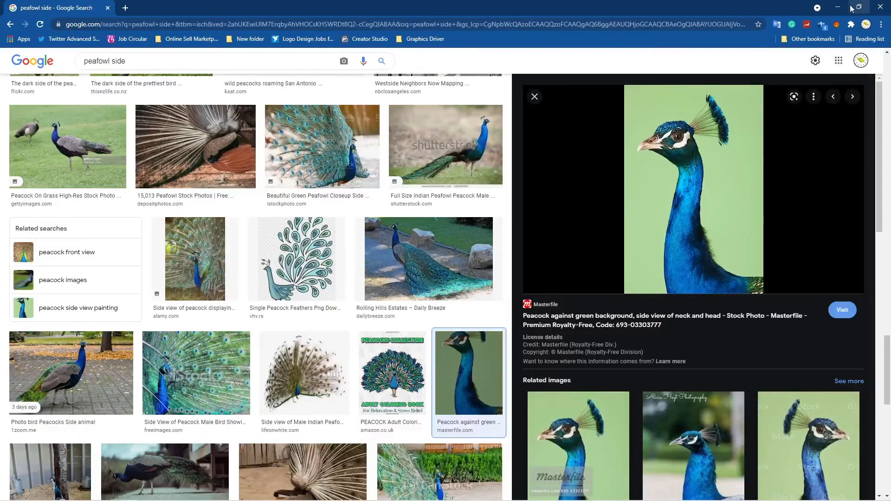
click(842, 8)
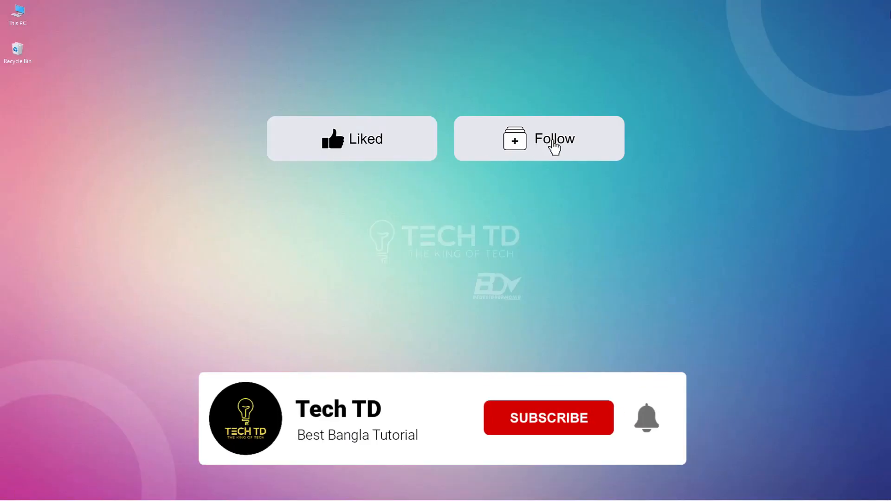